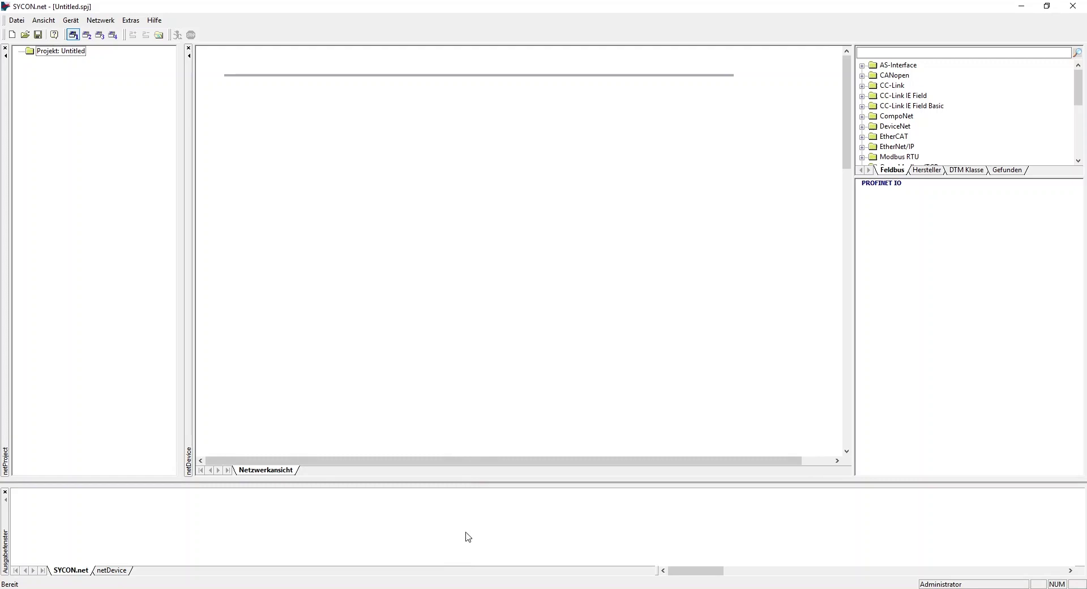
Step: Check Device Manager's COM ports for the Hilscher netTAP on COM14, then return to SYCON.net
click(466, 586)
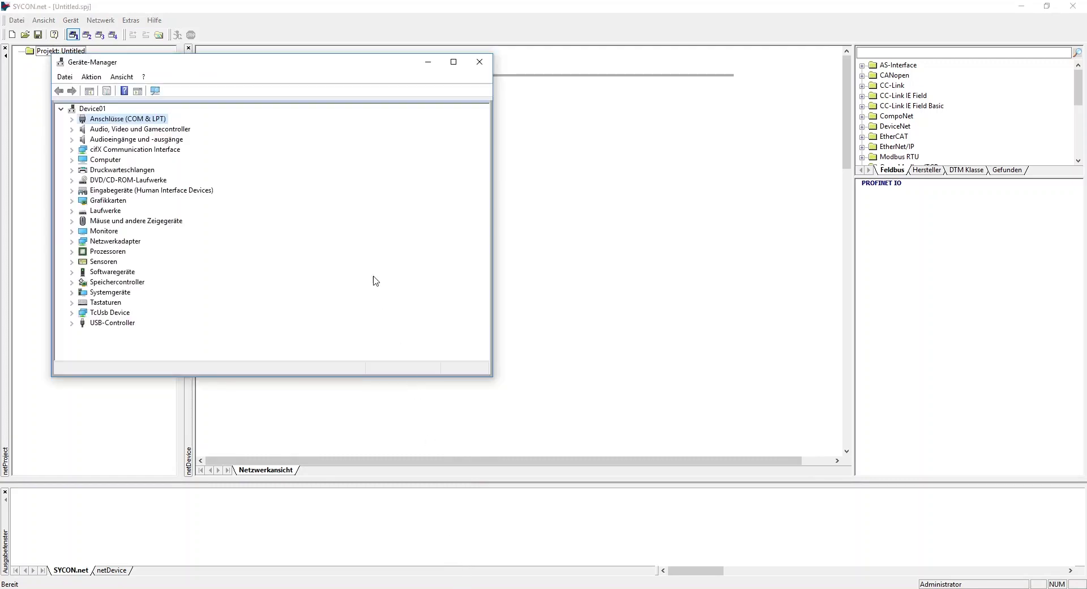
click(72, 120)
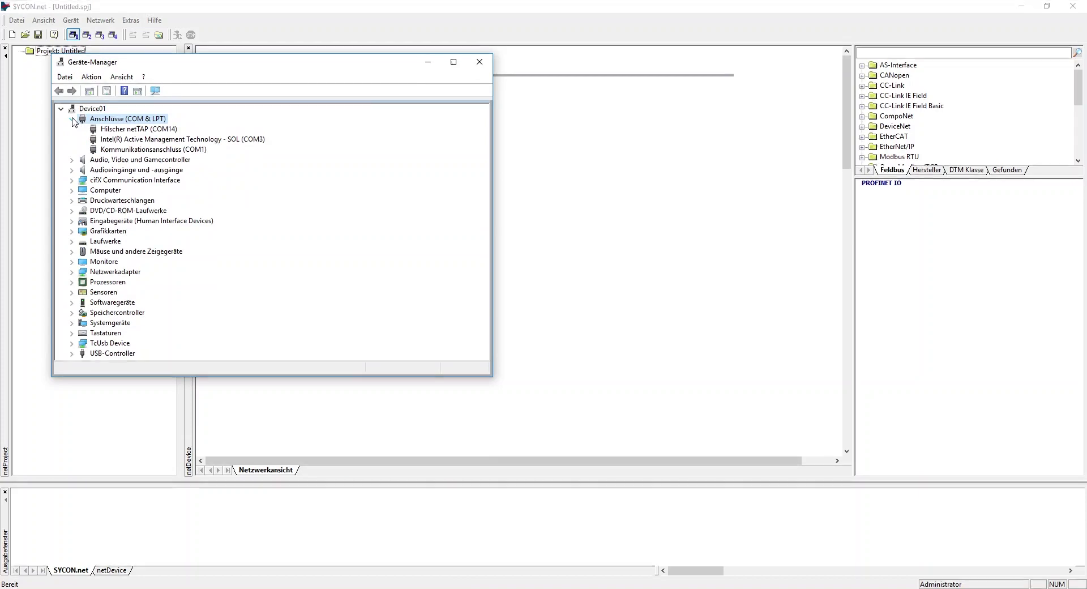
click(127, 131)
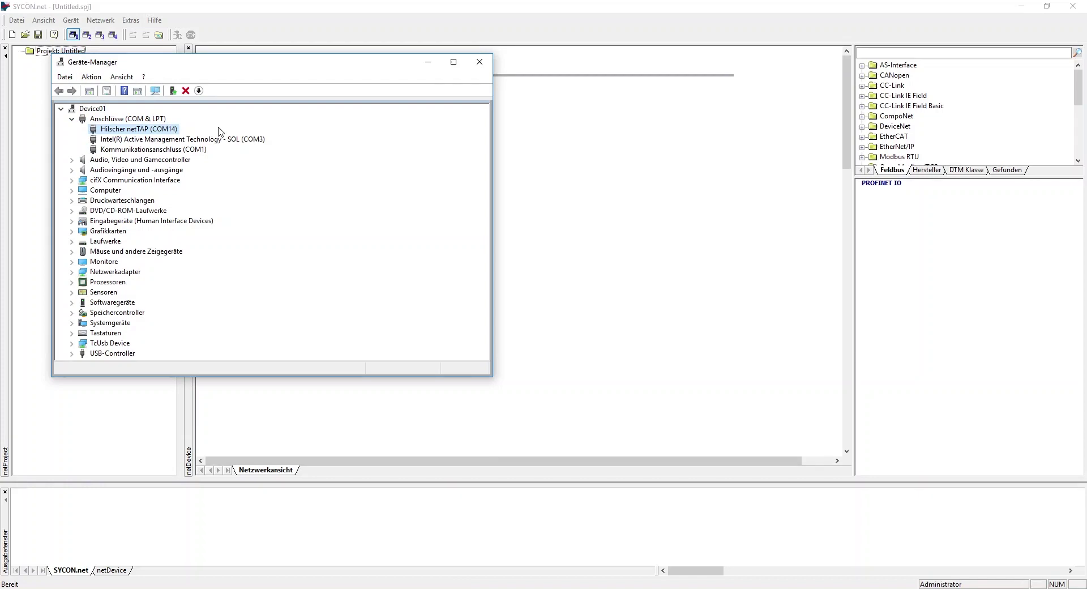
click(429, 64)
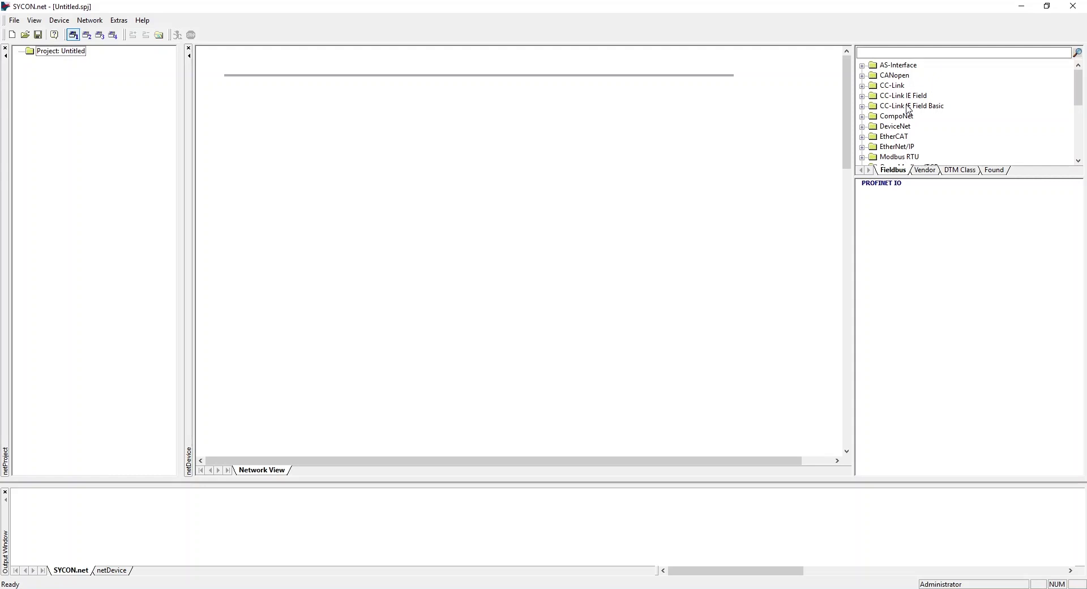
Step: Browse the catalogue's EtherCAT > Gateway / Stand-Alone Slave list to NT 151-RE-RE/ECS/PNS
click(862, 137)
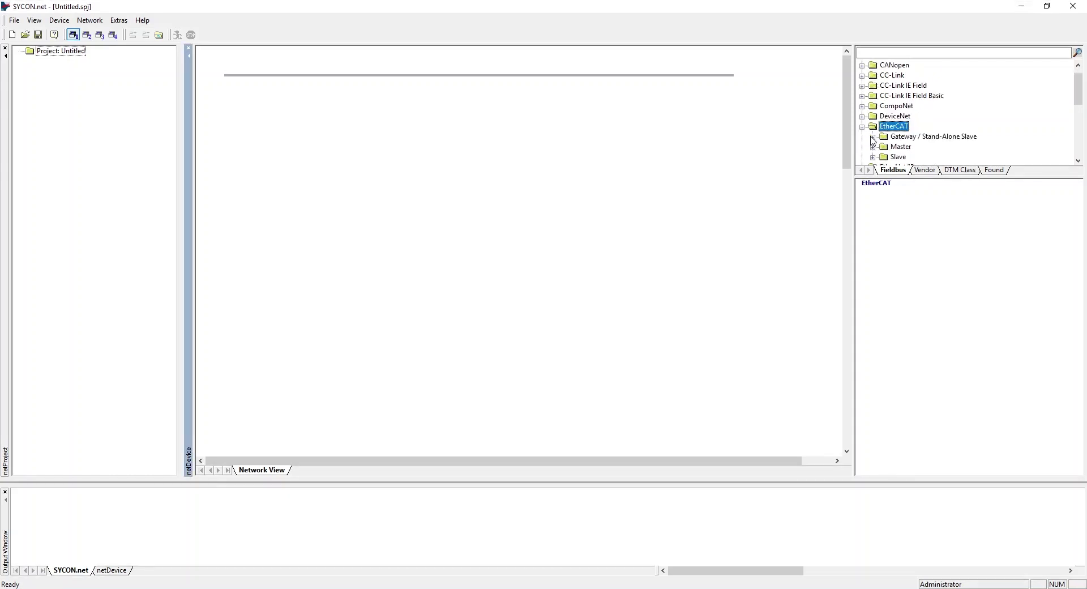
click(874, 137)
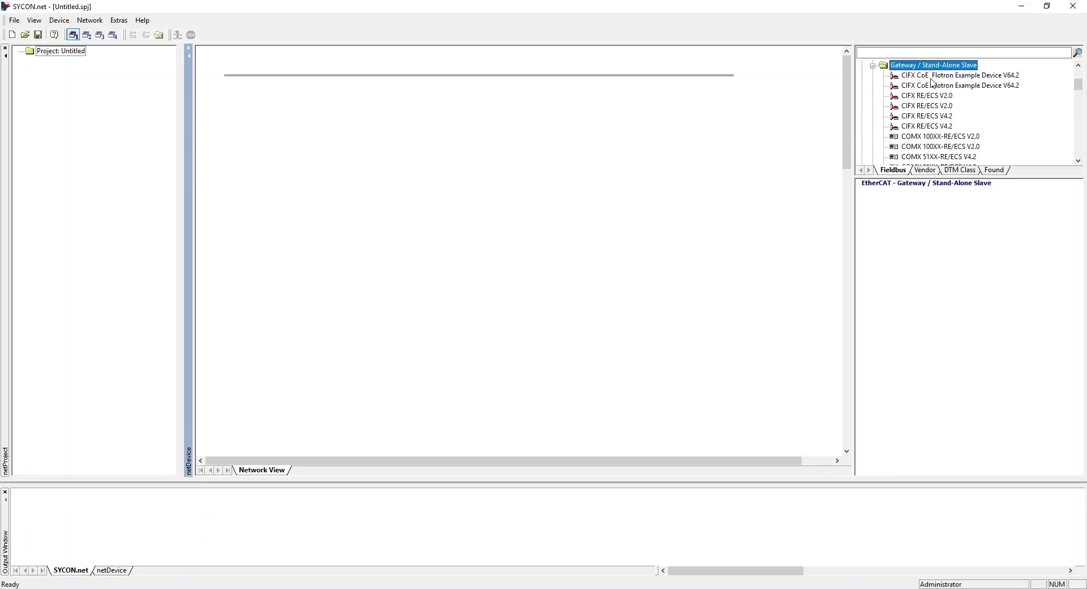
scroll(963, 111, down, 2)
scroll(963, 111, down, 2)
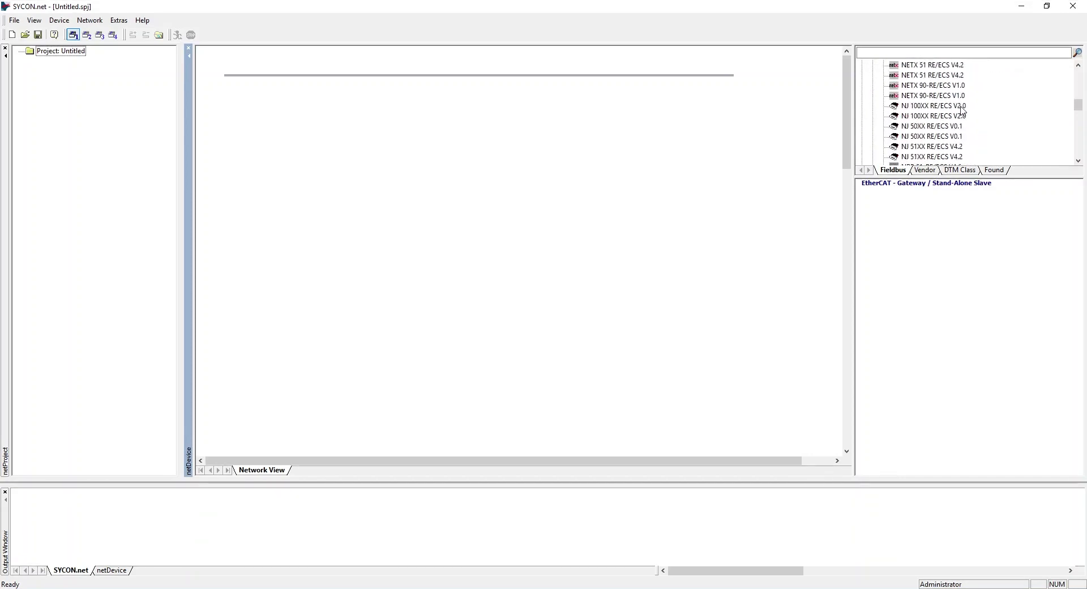
scroll(963, 111, down, 2)
scroll(963, 111, down, 2)
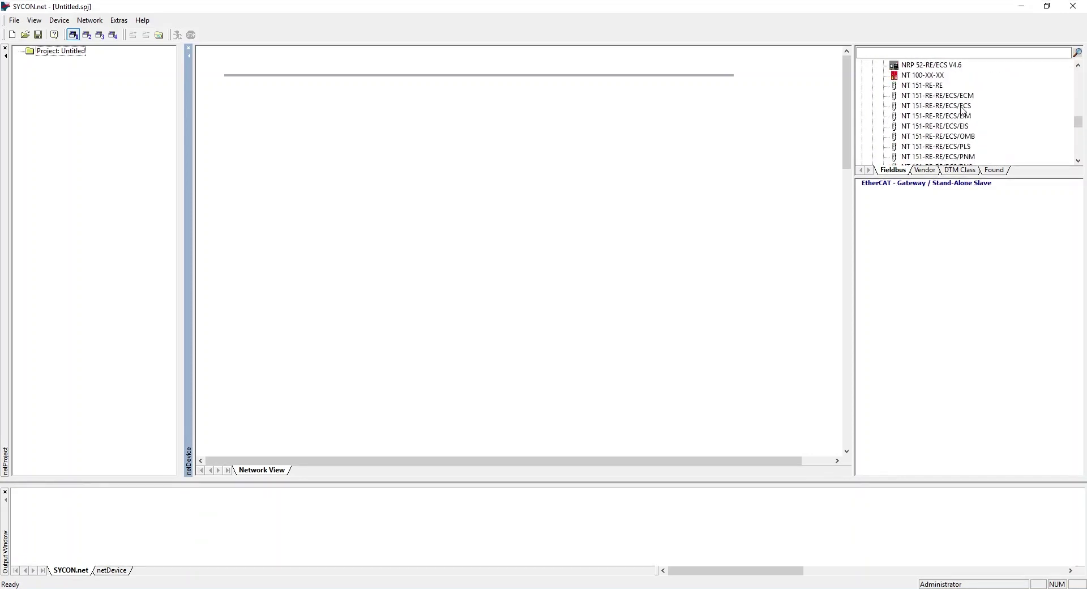
scroll(963, 111, down, 1)
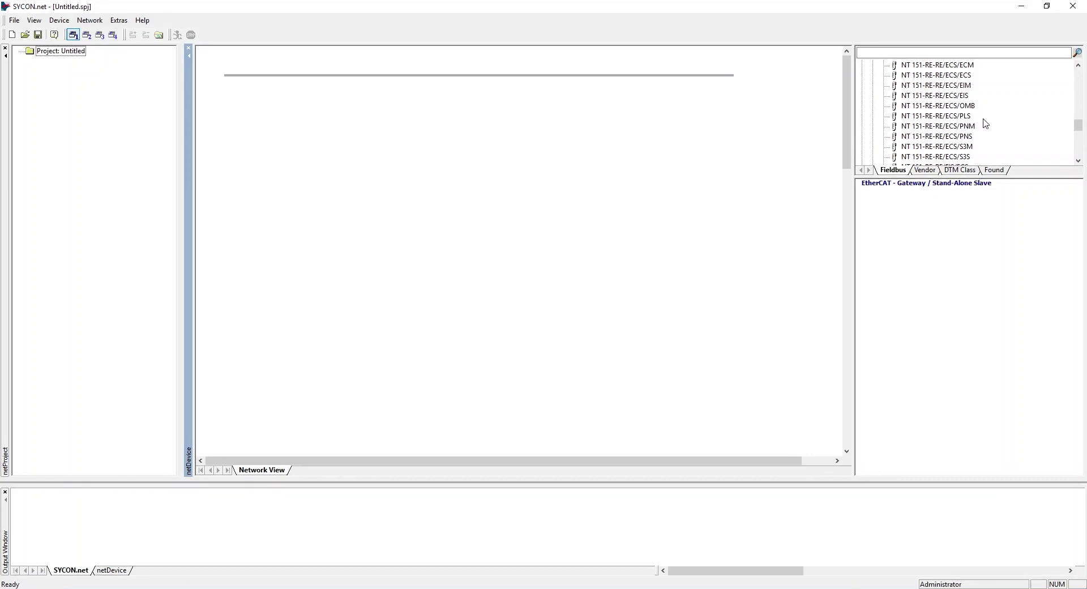
click(957, 138)
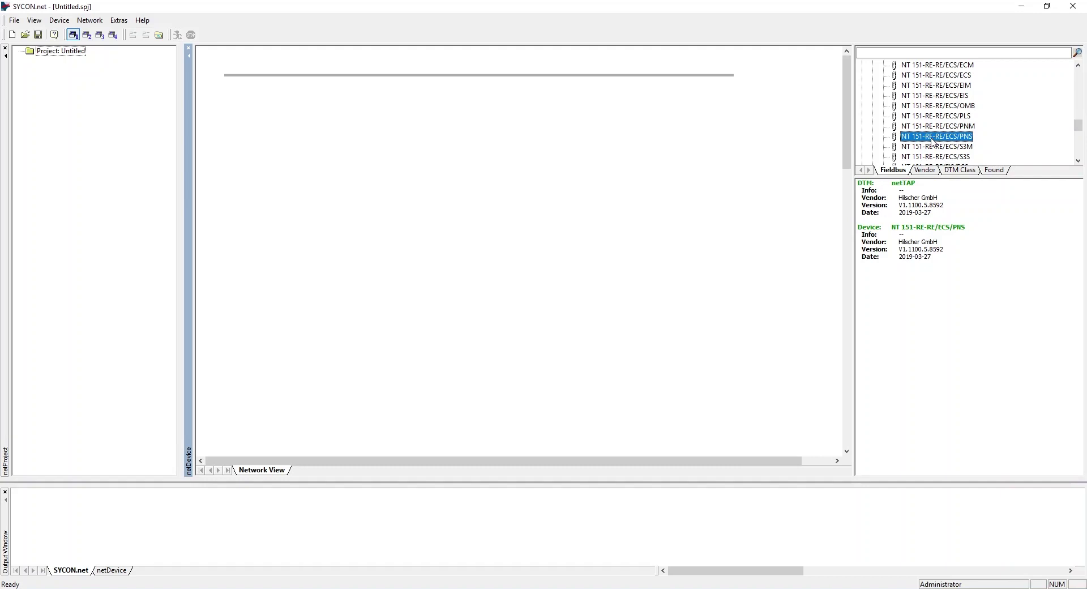
Step: Search the catalogue for 'NT 151' and select the NT 151-RE-RE/ECS/PNS result
click(923, 52)
text(NT 151)
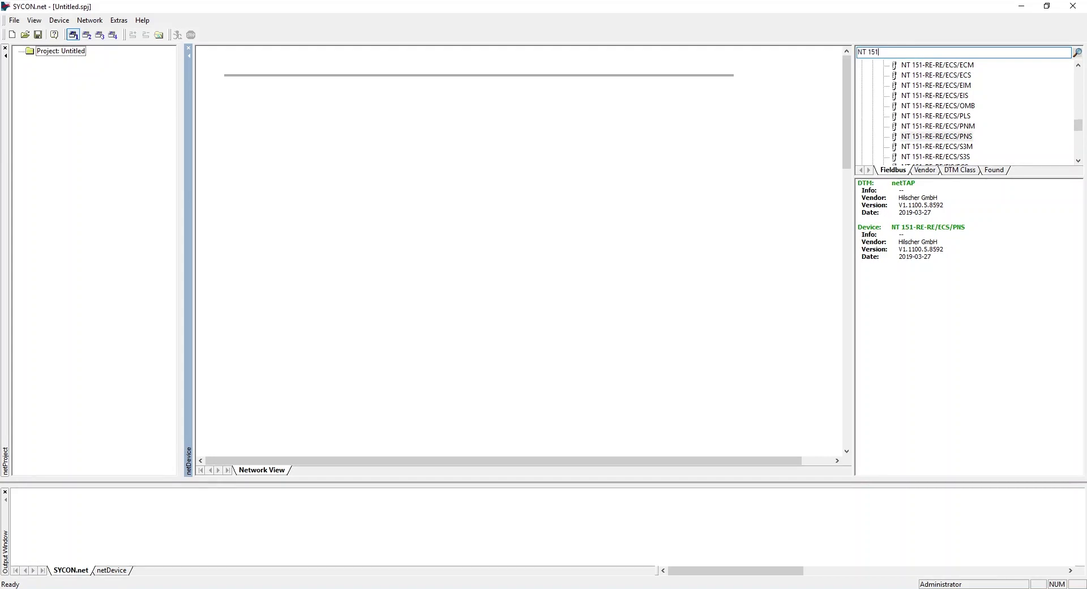
key(Return)
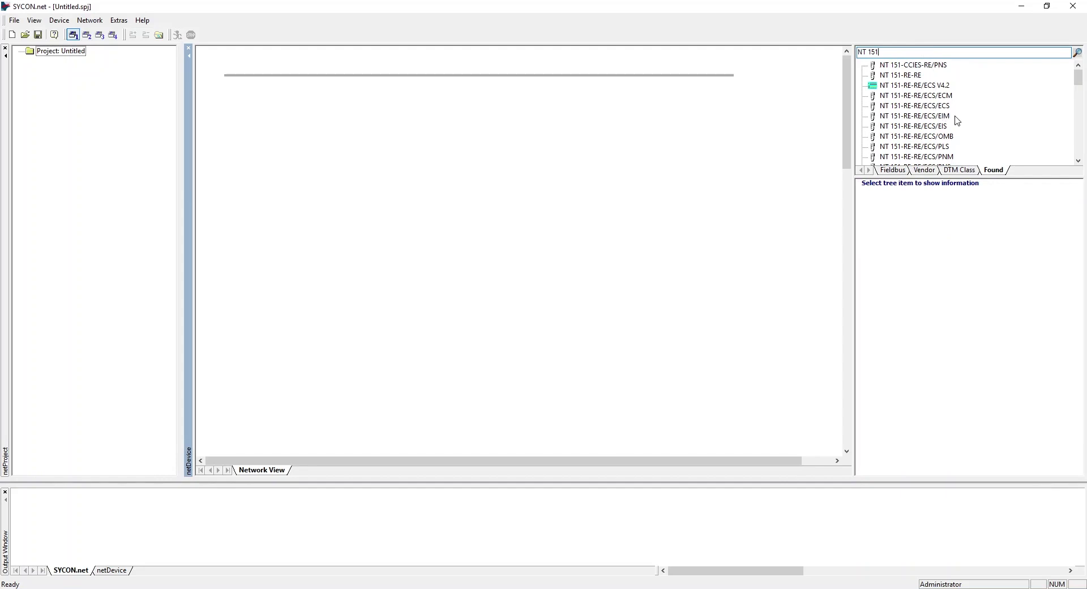
scroll(958, 120, down, 1)
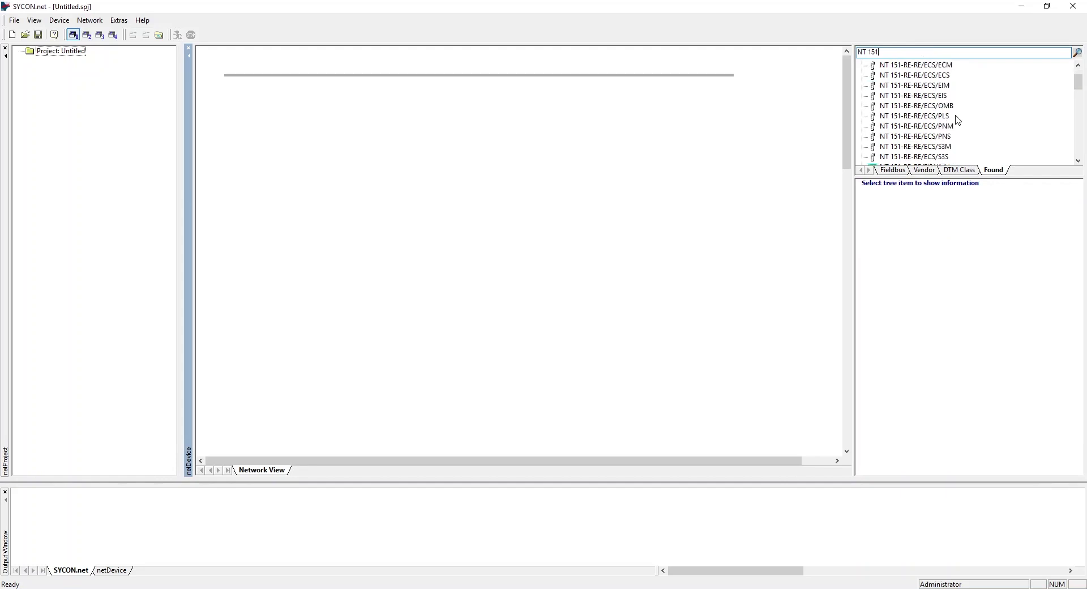
click(933, 136)
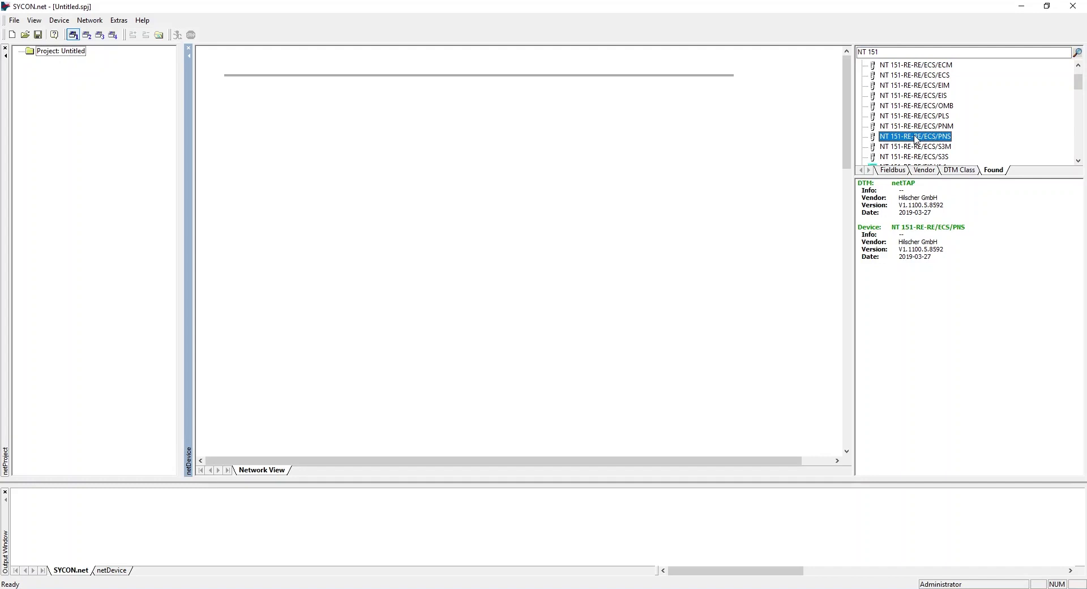
Step: Drop the NT 151-RE-RE/ECS/PNS netTAP onto the network bus line and bring up its actions menu
drag(916, 139, 337, 79)
drag(337, 79, 338, 79)
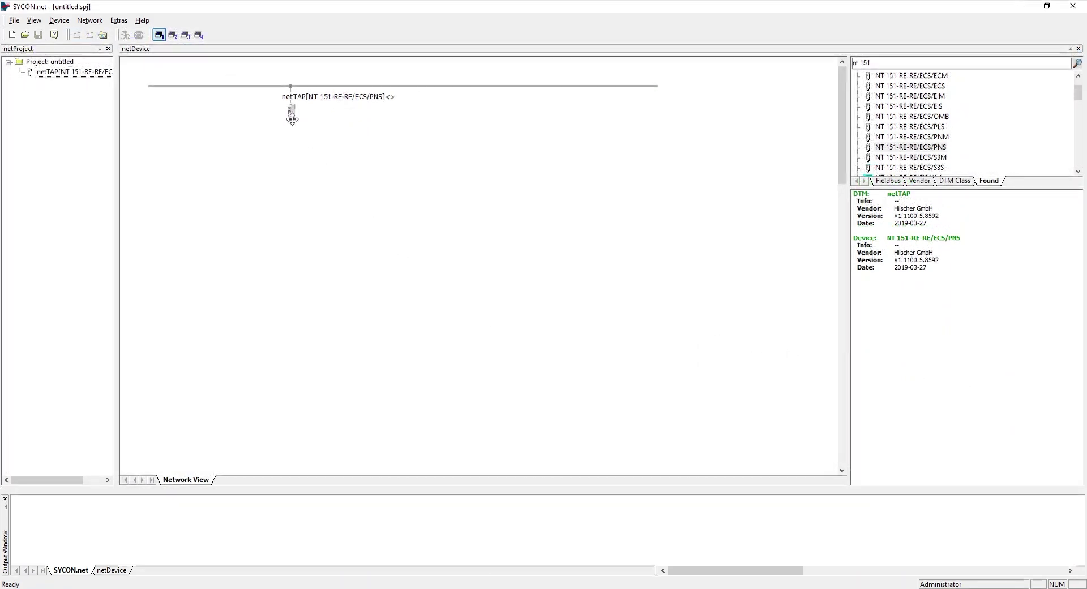
right_click(290, 115)
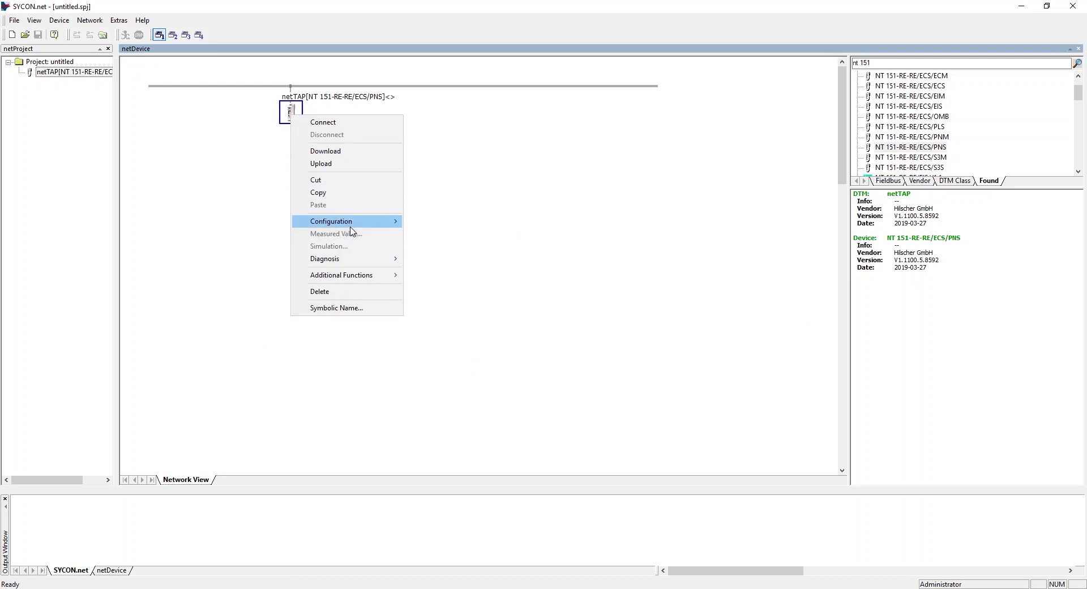
mouse_move(345, 221)
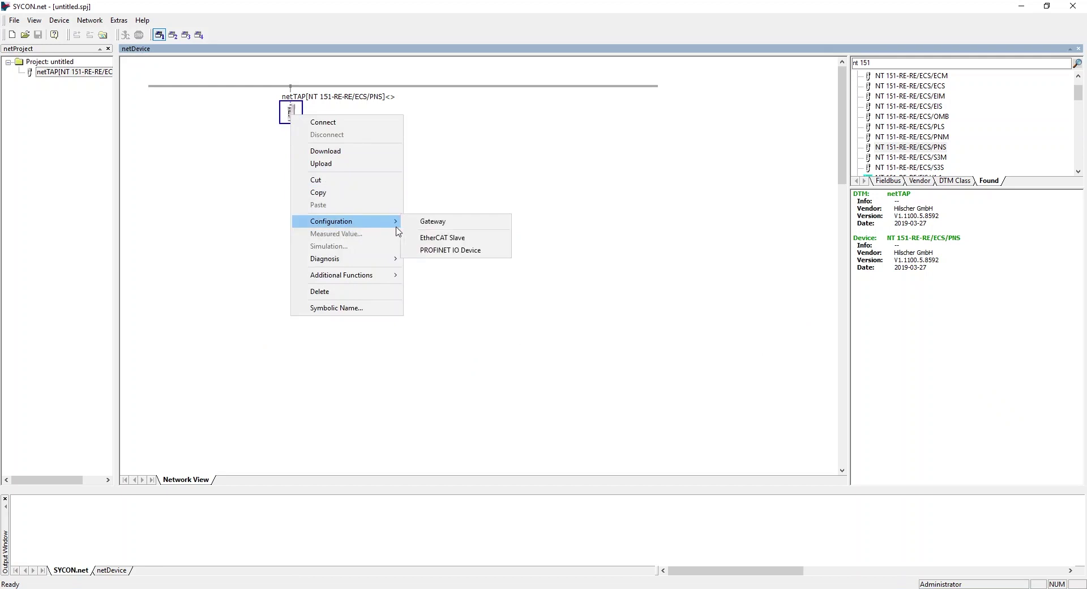
Step: In the Gateway configuration, assign the detected NT 151-RE-RE device on COM14 and apply
click(447, 225)
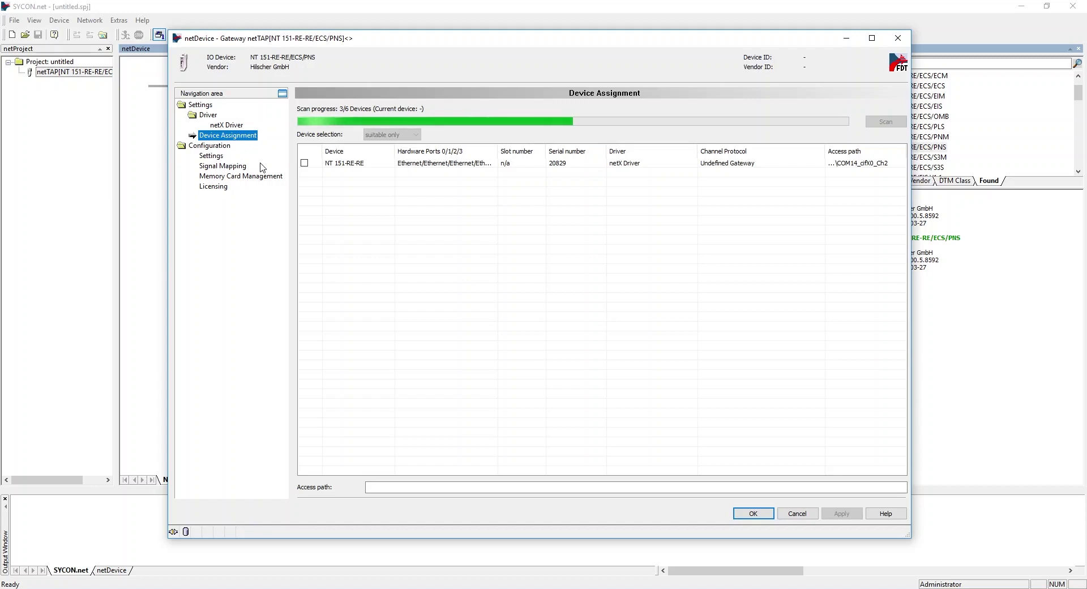
click(304, 164)
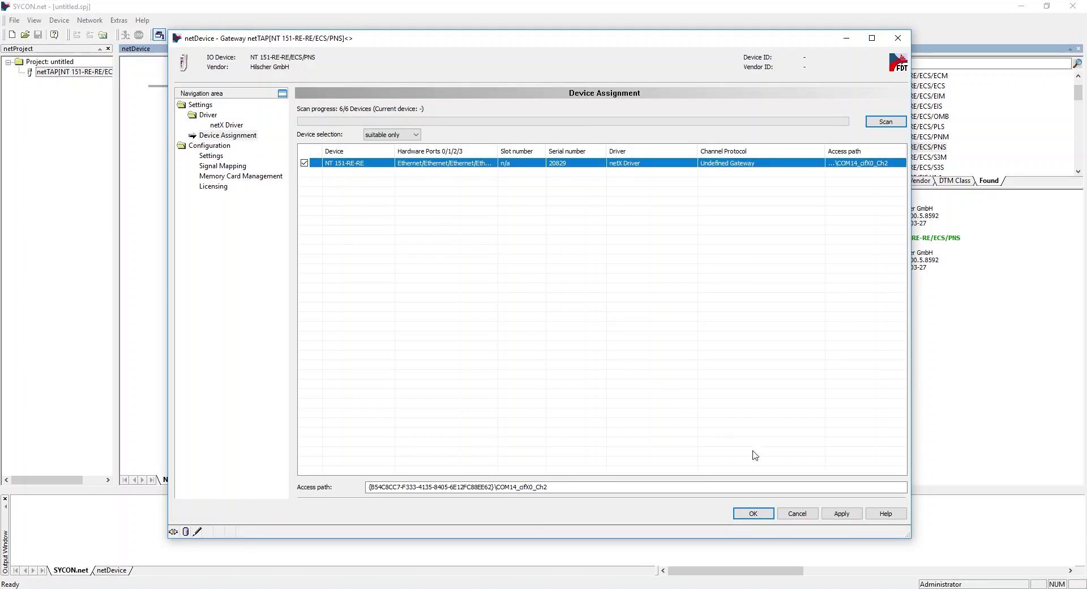
click(836, 515)
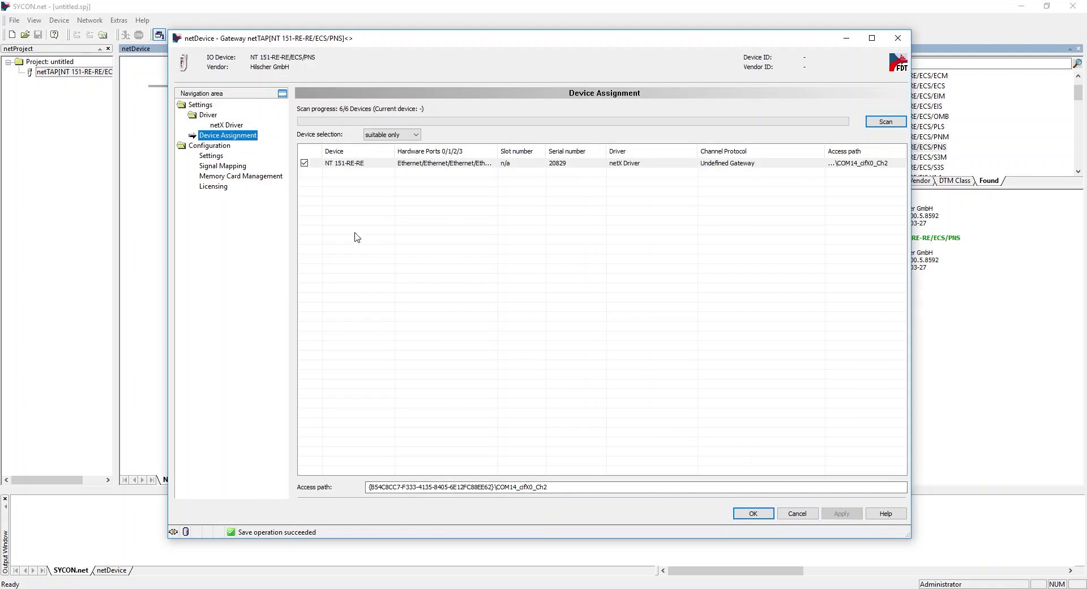
Step: On the gateway Settings page, choose firmware T120F0D0.NXF and request its download
click(213, 156)
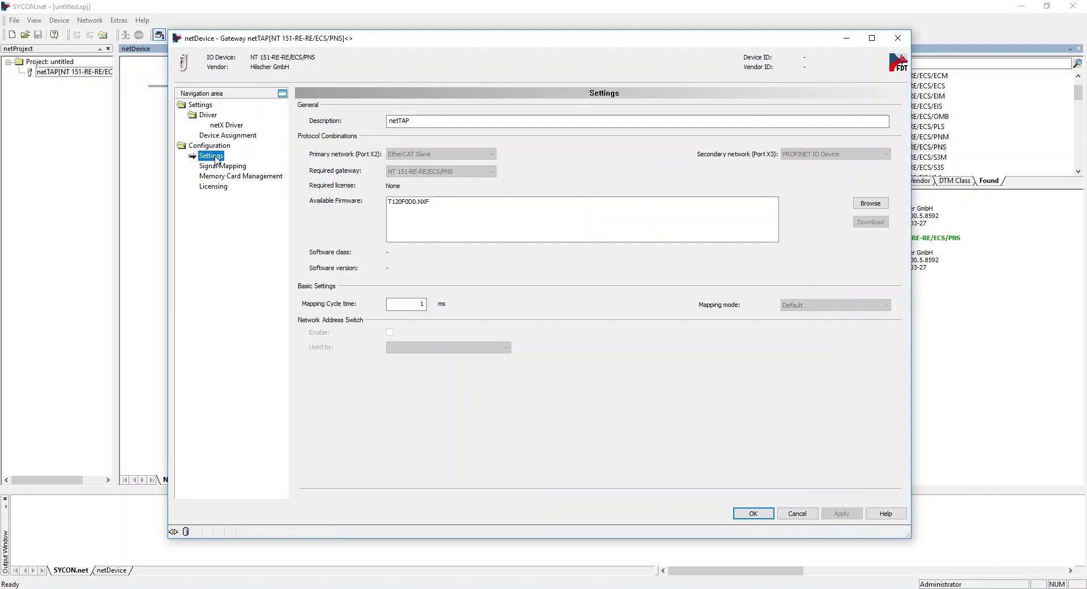
click(413, 203)
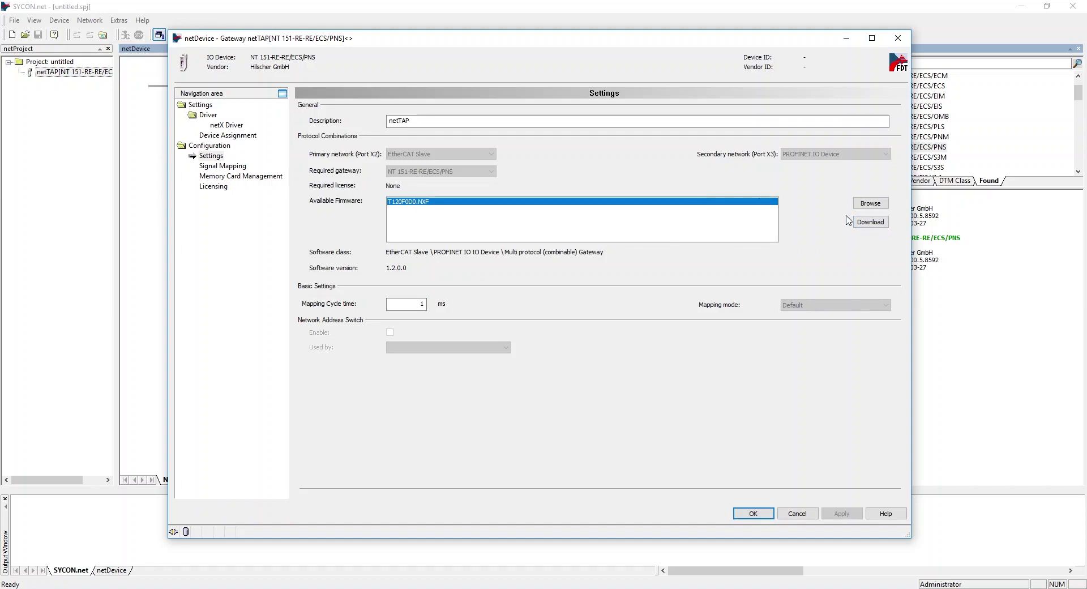
click(875, 221)
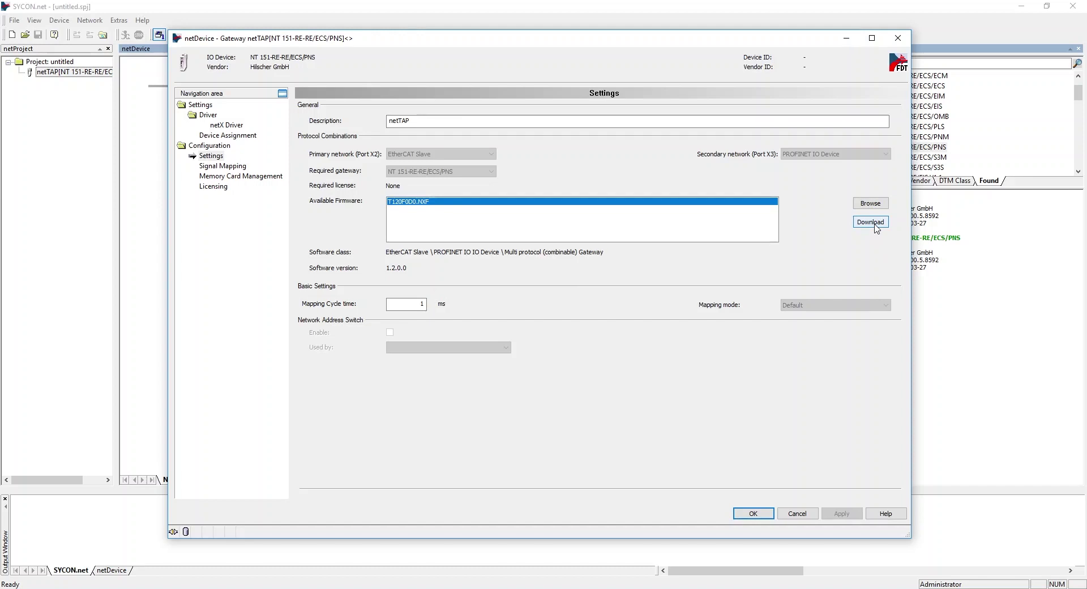
Step: Download T120F0D0.NXF to the netTAP, confirming the overwrite of the existing firmware
click(875, 225)
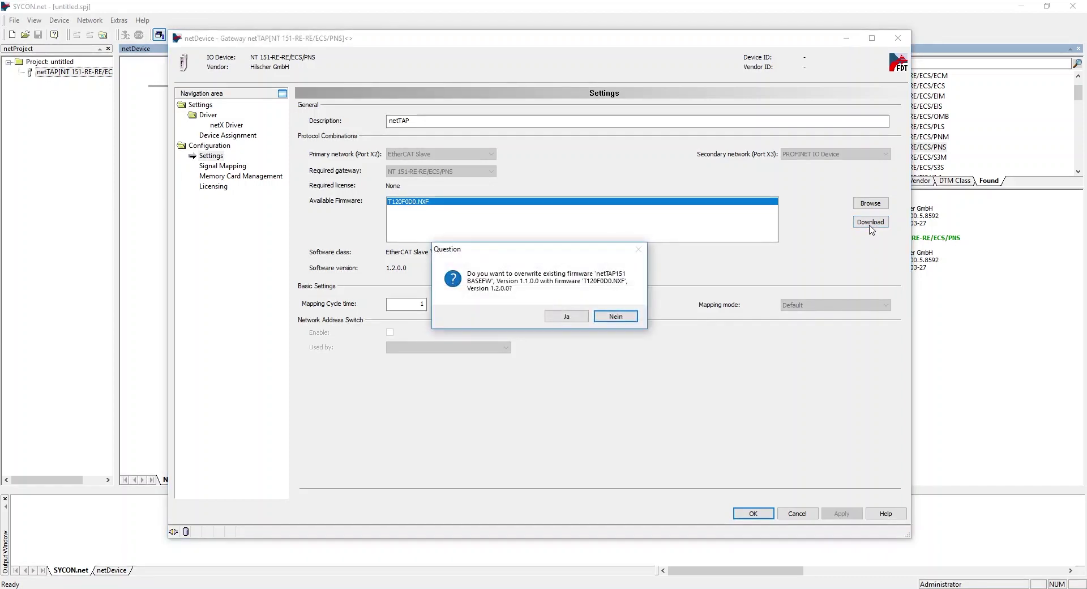
click(566, 316)
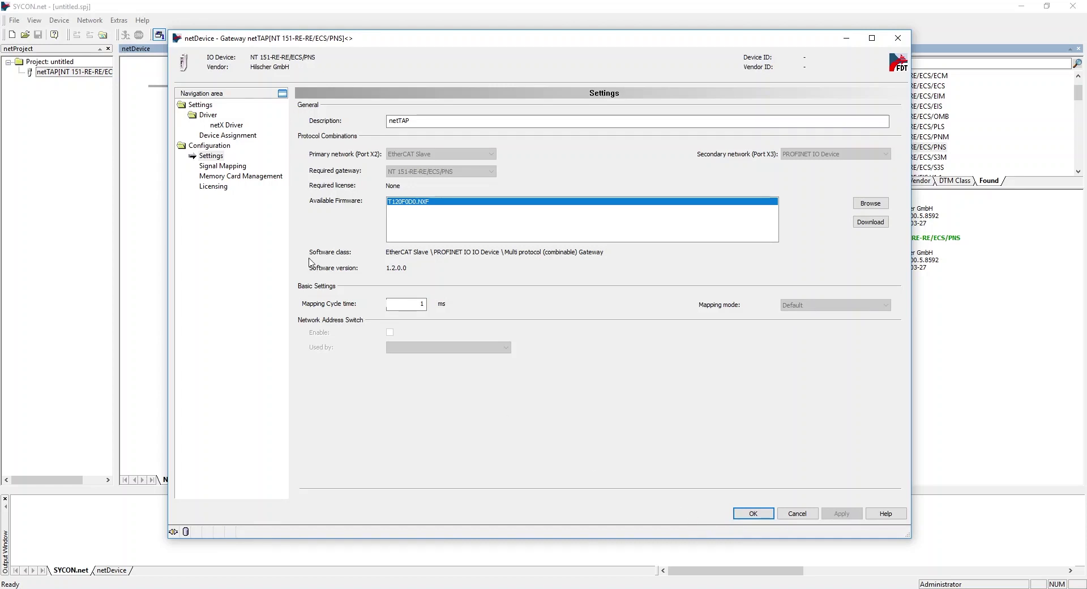
Step: Verify the NT 151-RE-RE device is checked in Device Assignment and close the gateway configuration
click(254, 139)
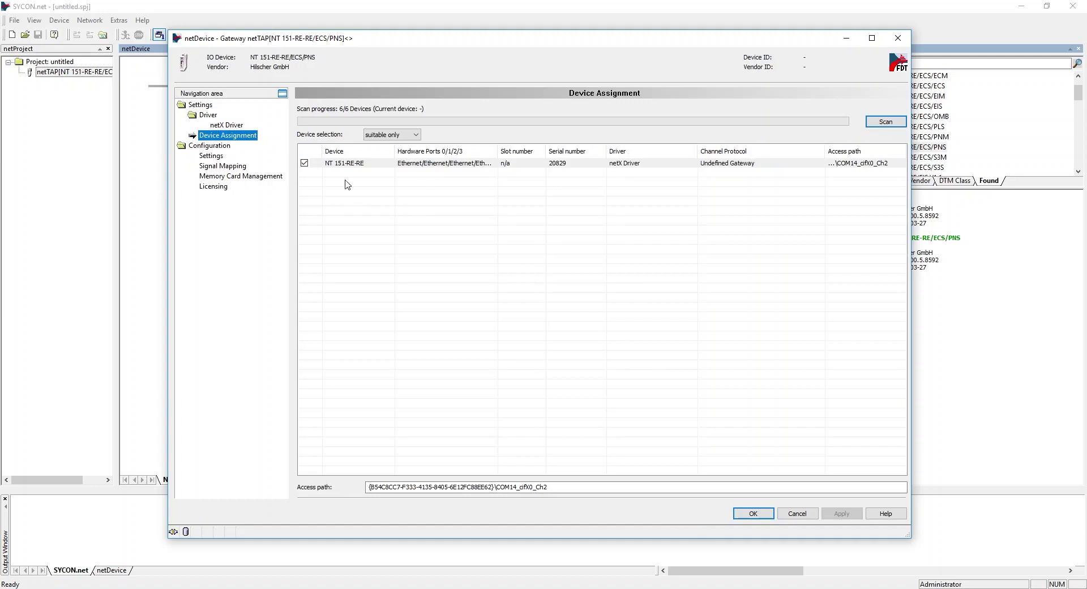
click(766, 518)
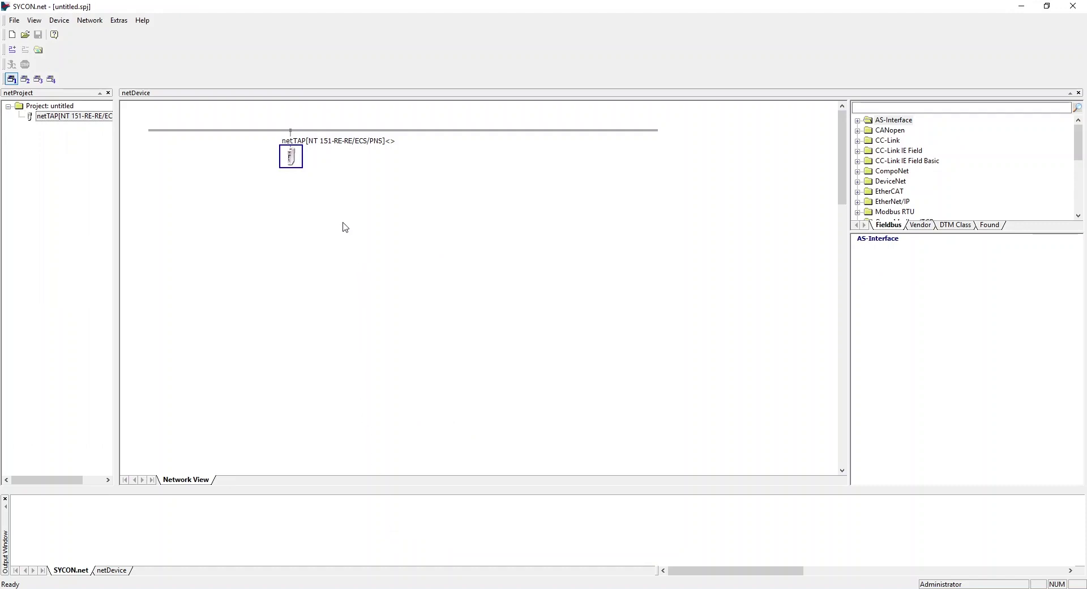
Step: Open the netTAP's EtherCAT Slave configuration and accept its 200 input / 200 output data bytes
right_click(293, 160)
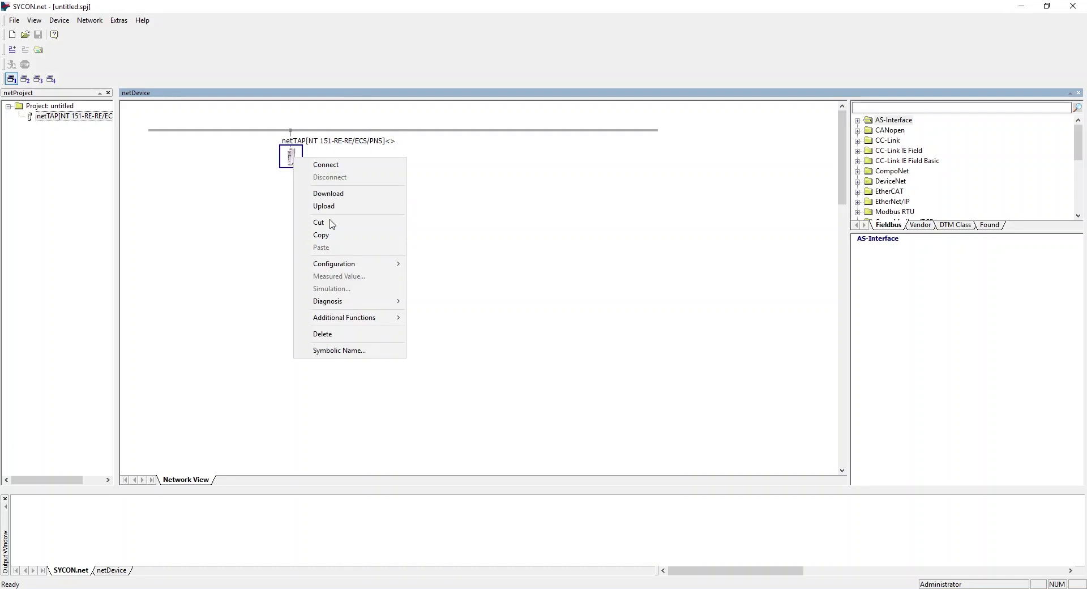
mouse_move(334, 264)
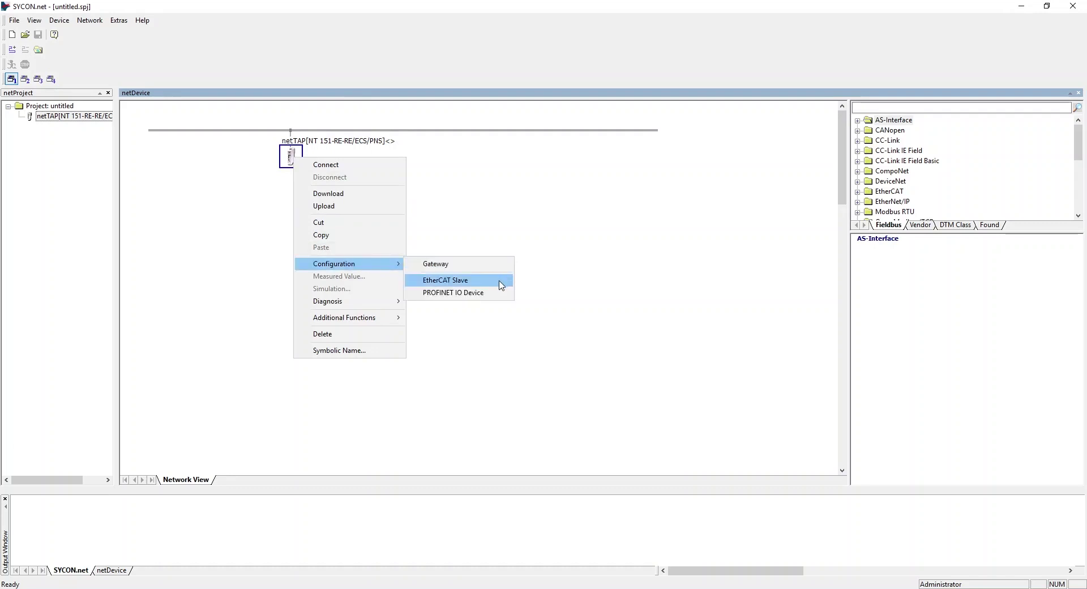
click(501, 284)
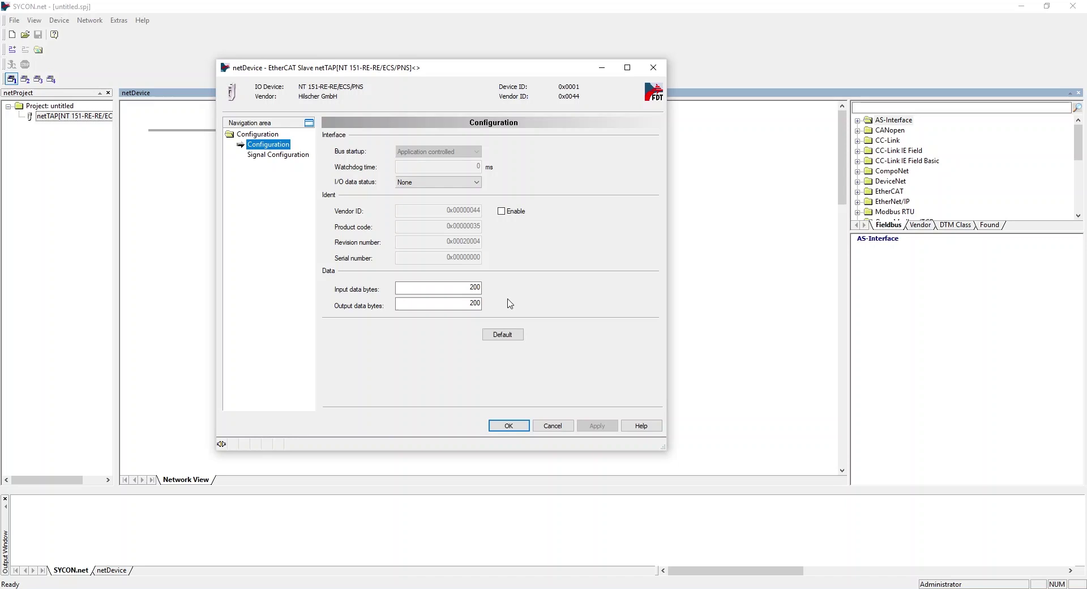
click(517, 429)
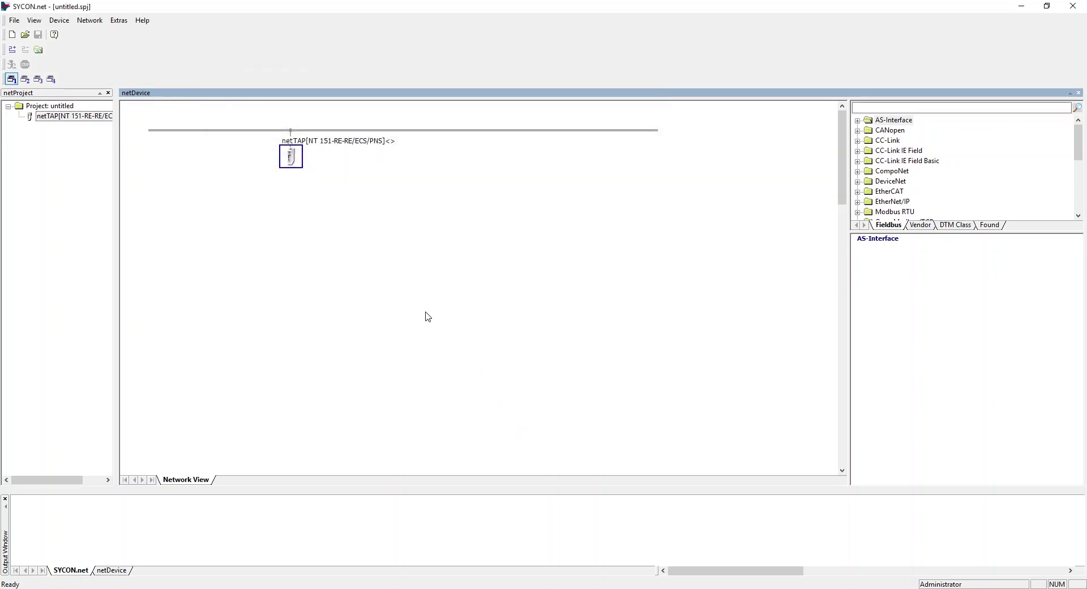
Step: Open the PROFINET IO Device configuration and add a 2 Bytes Input module in slot 1
right_click(291, 158)
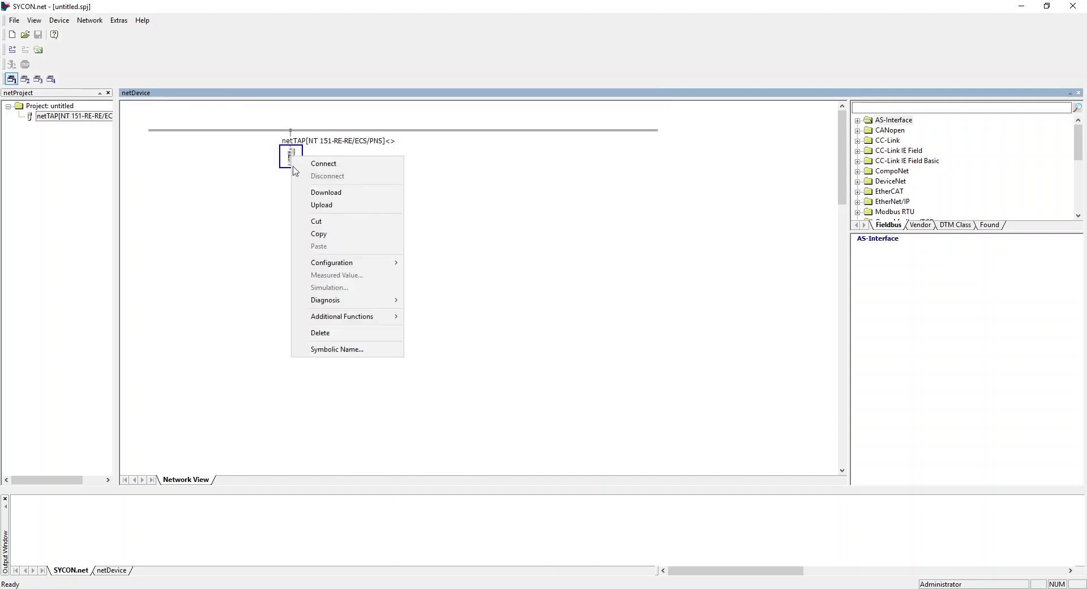
mouse_move(331, 262)
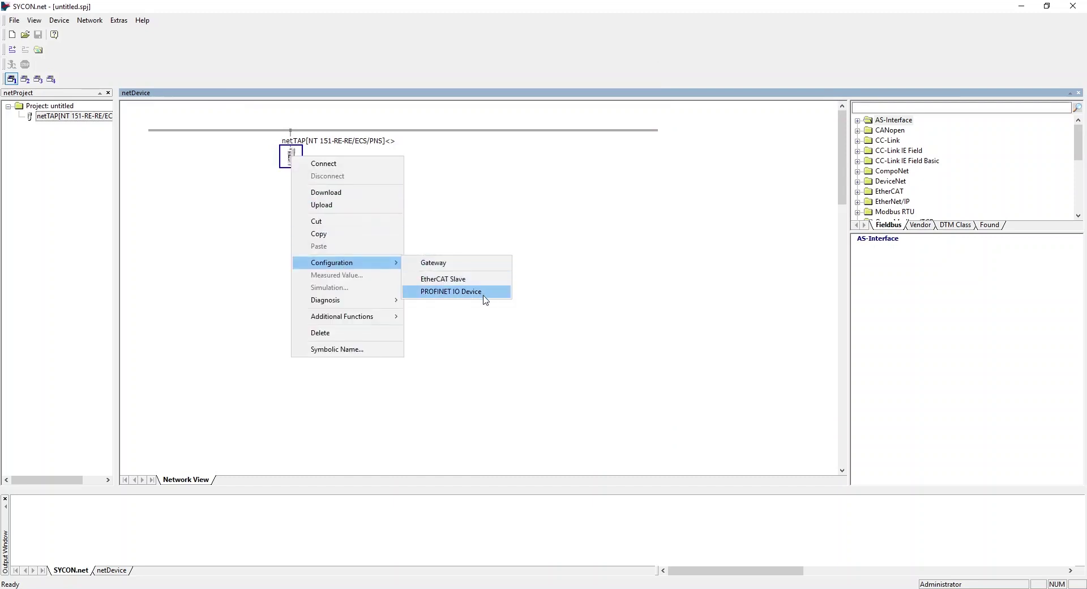
click(492, 297)
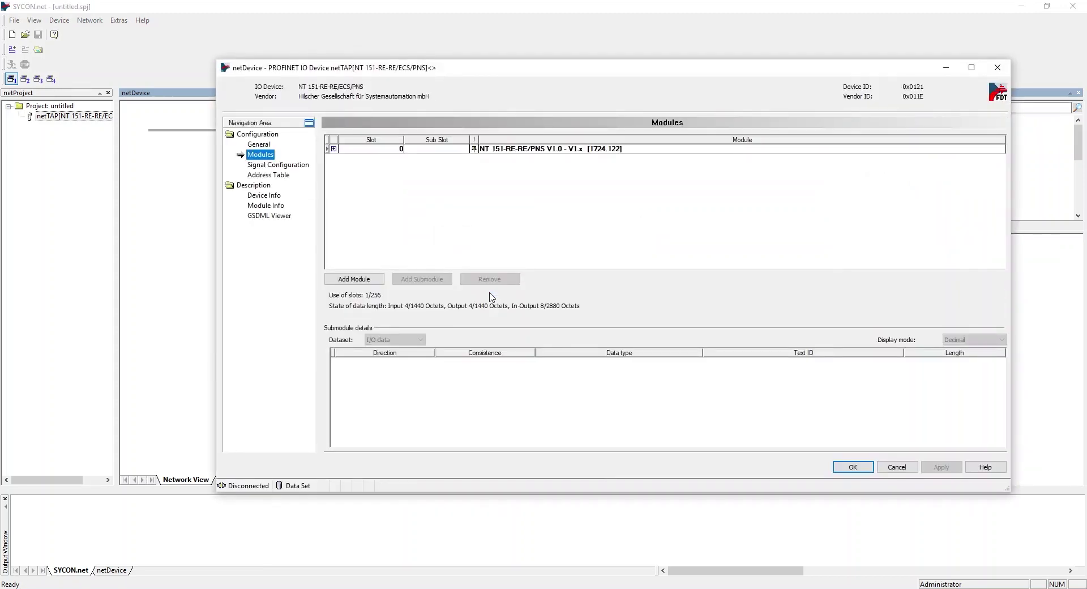
click(373, 281)
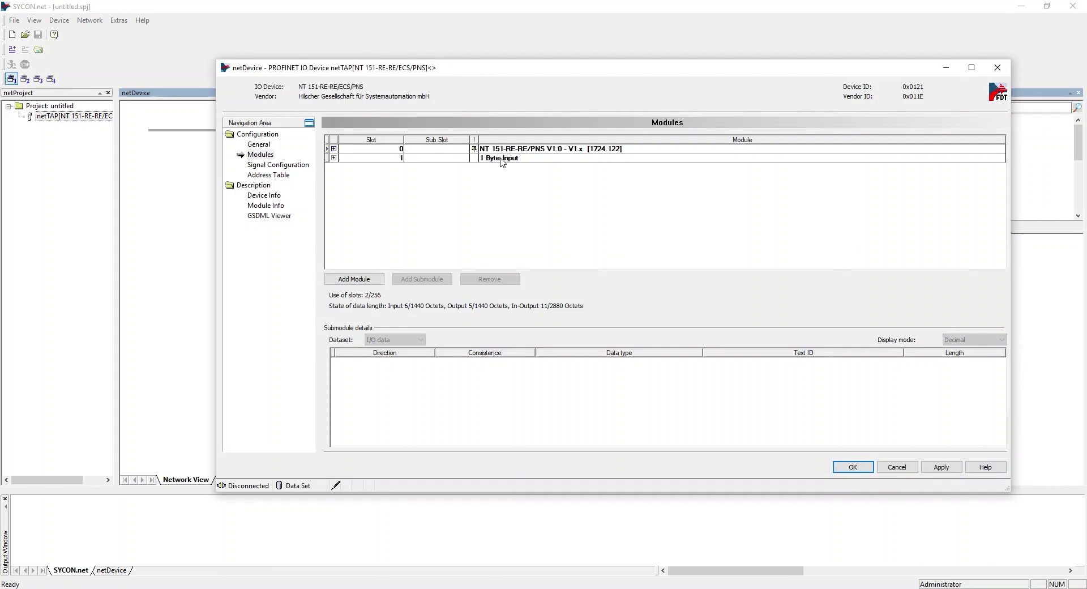
click(501, 160)
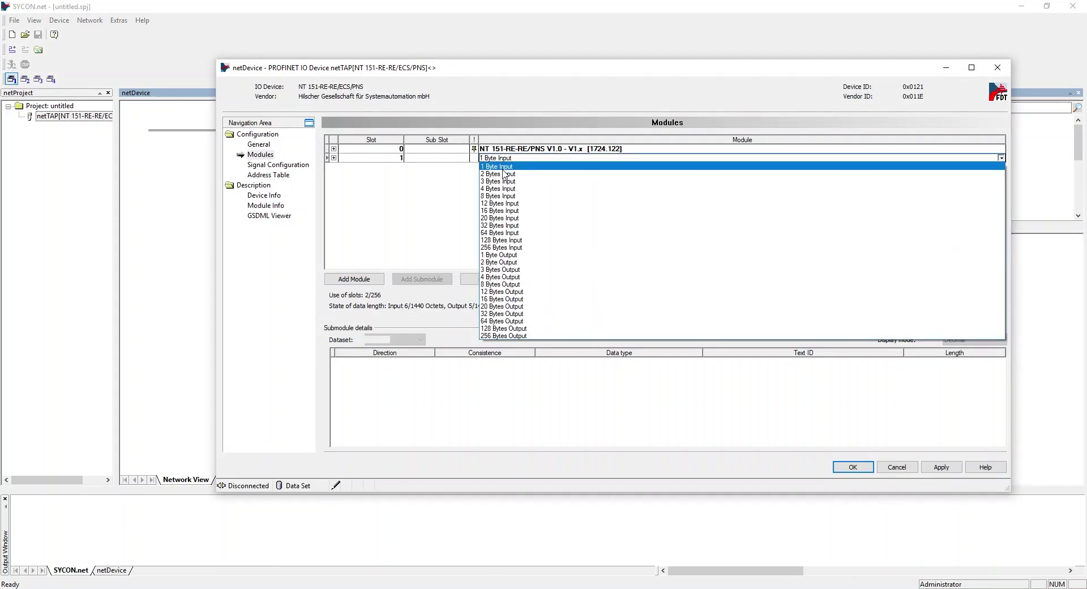
click(504, 174)
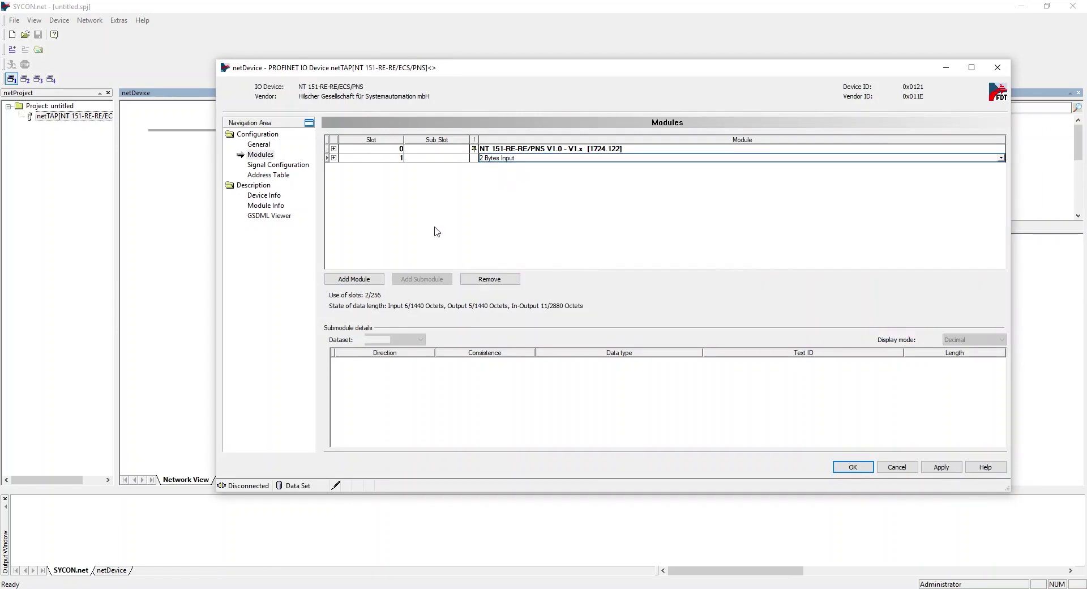
Step: Add a 2 Byte Output module in slot 2 and apply the module configuration
click(371, 280)
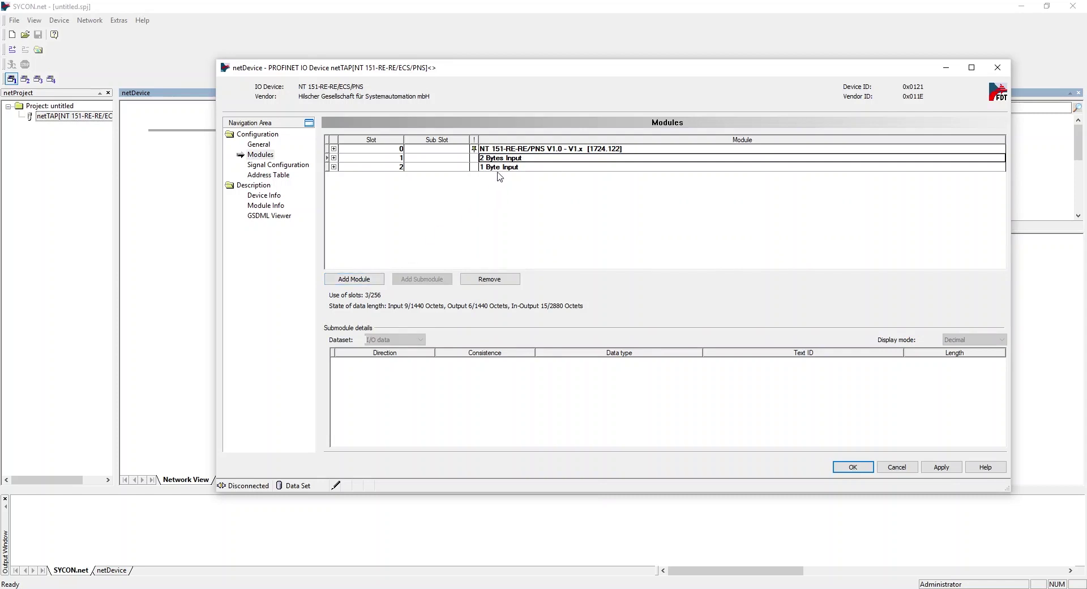
click(501, 167)
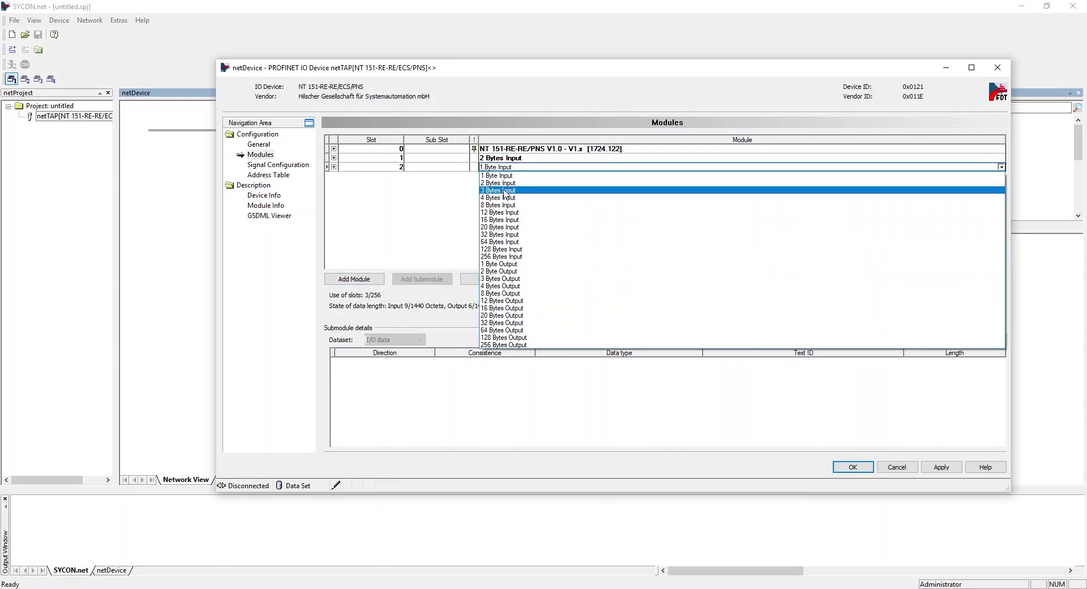
click(516, 272)
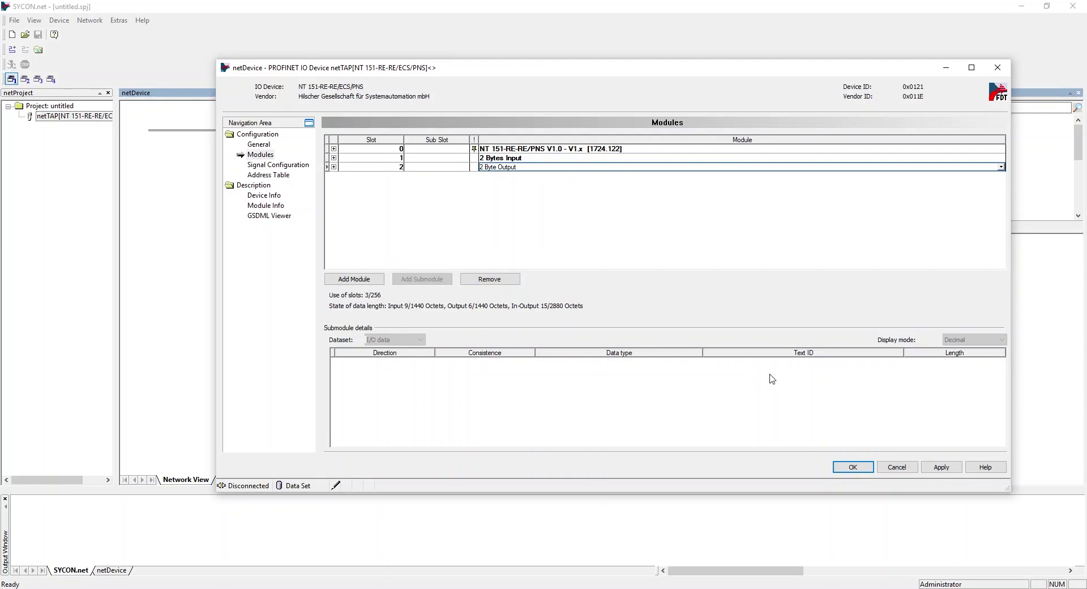
click(941, 467)
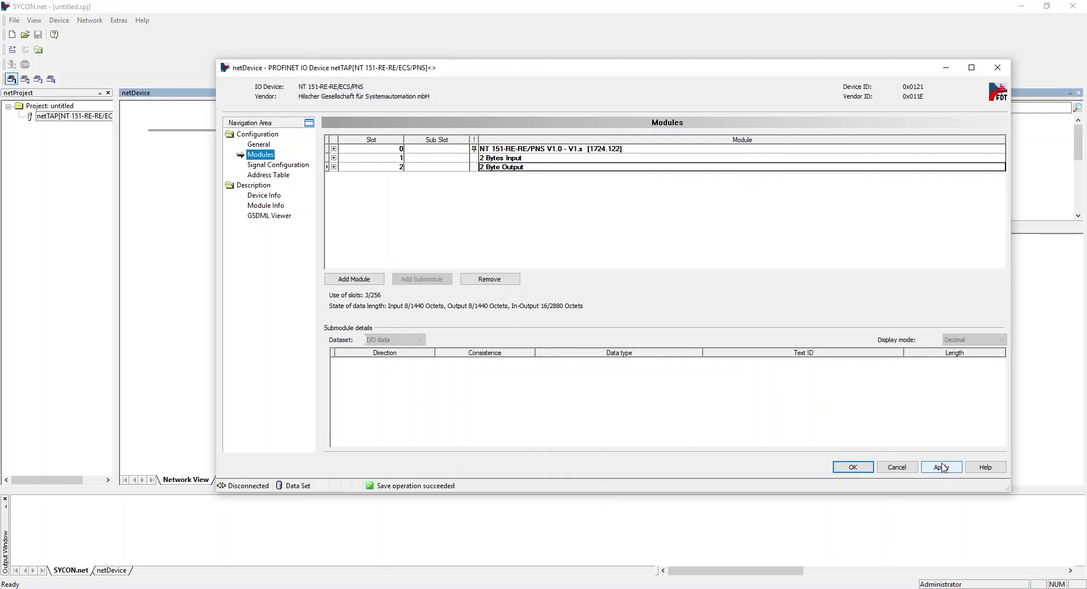
click(259, 144)
Step: Enter nt151repns as the PROFINET Name of station, apply it, and close the dialog
click(397, 140)
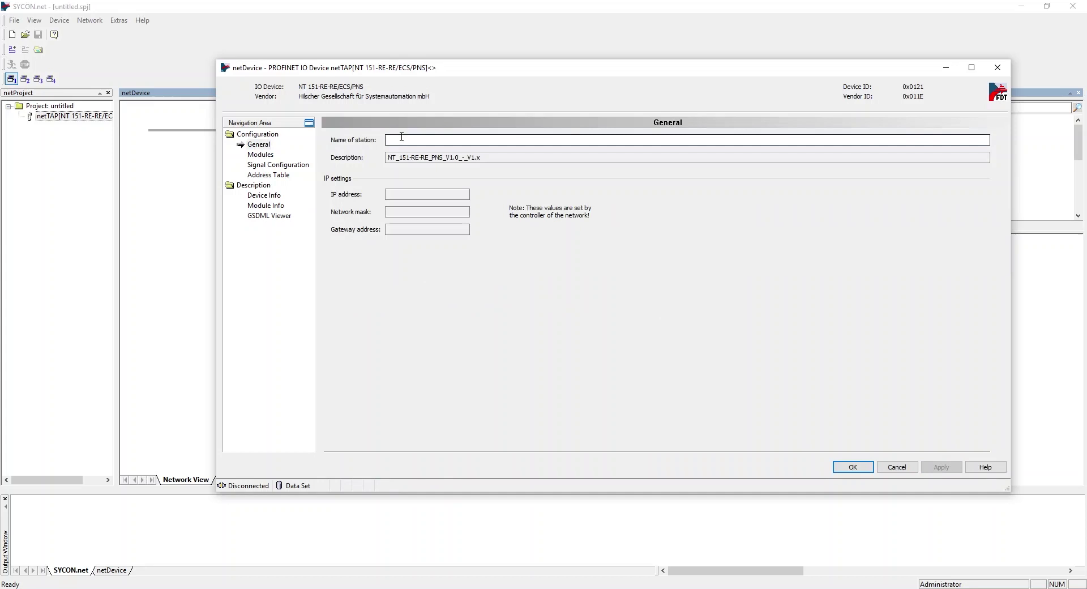
text(nt1)
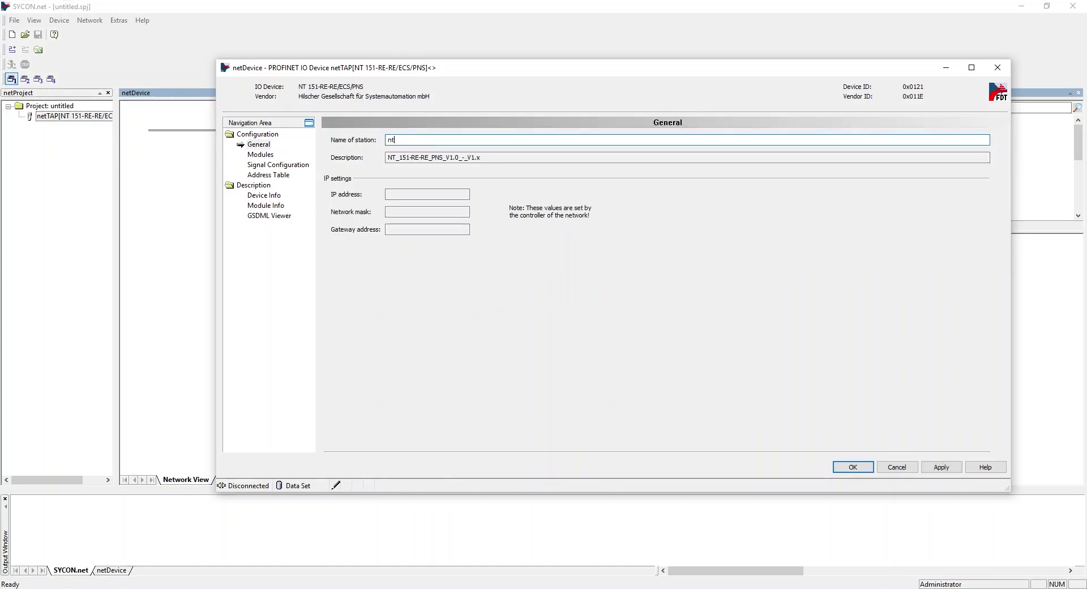
text(51repns)
click(938, 472)
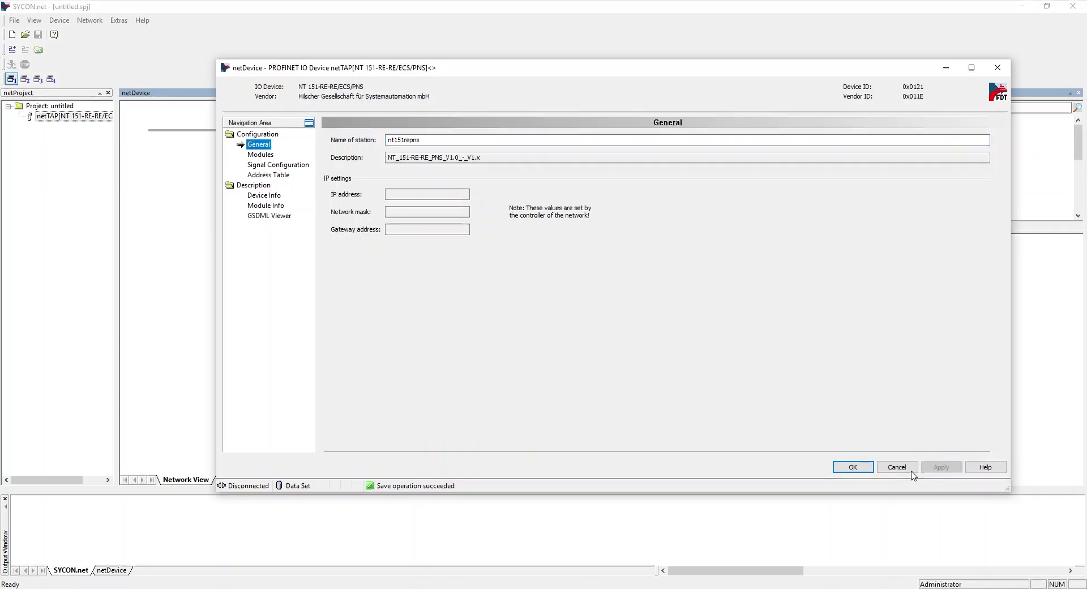
click(860, 470)
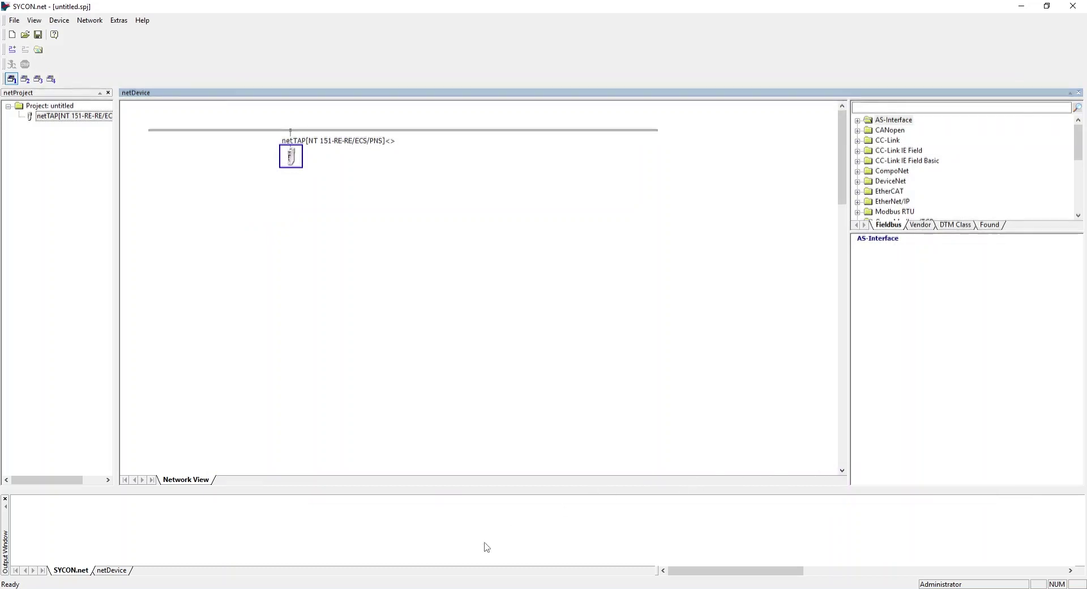
Step: Reopen the netTAP's Gateway configuration and go to its Signal Mapping page
right_click(290, 156)
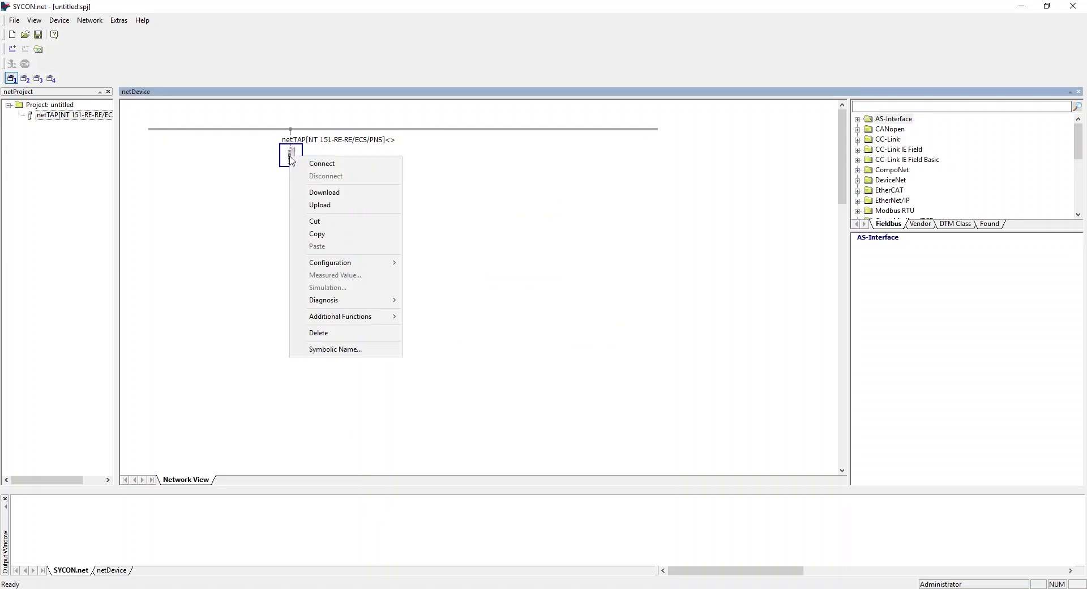
mouse_move(331, 263)
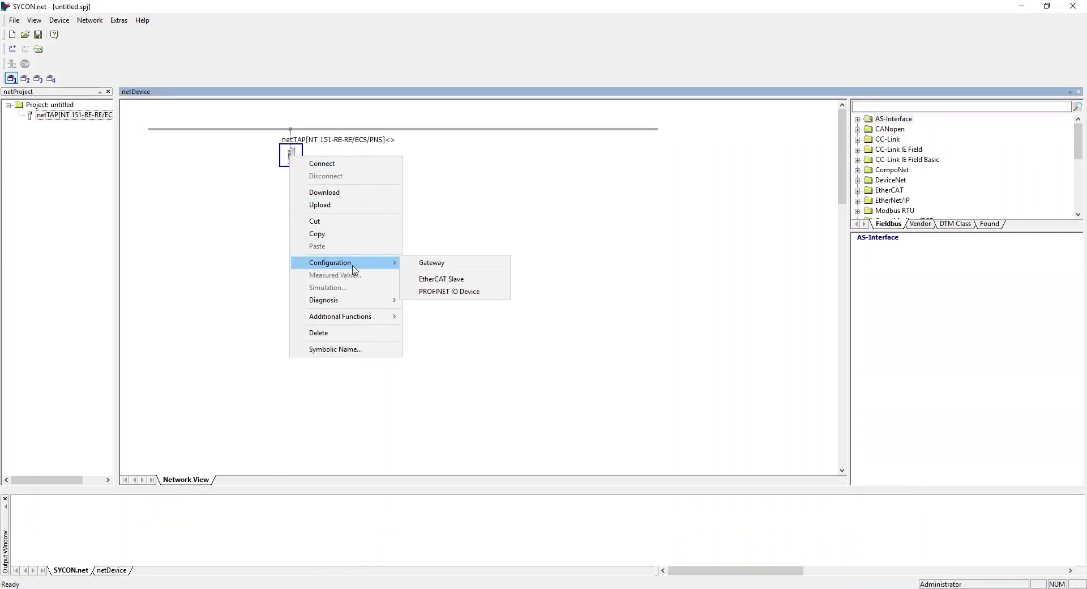
click(443, 265)
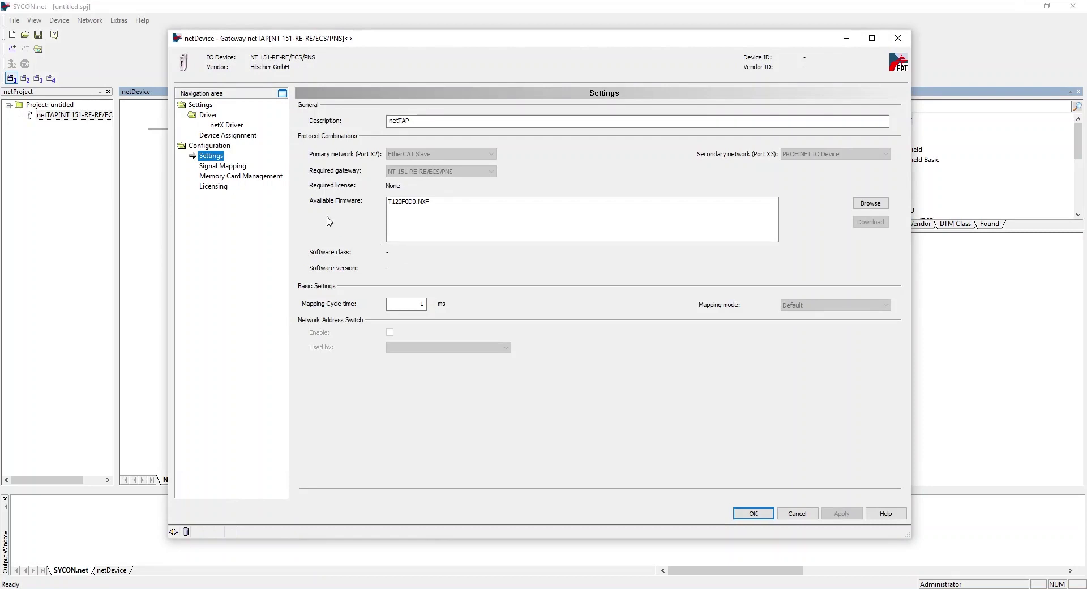
click(231, 169)
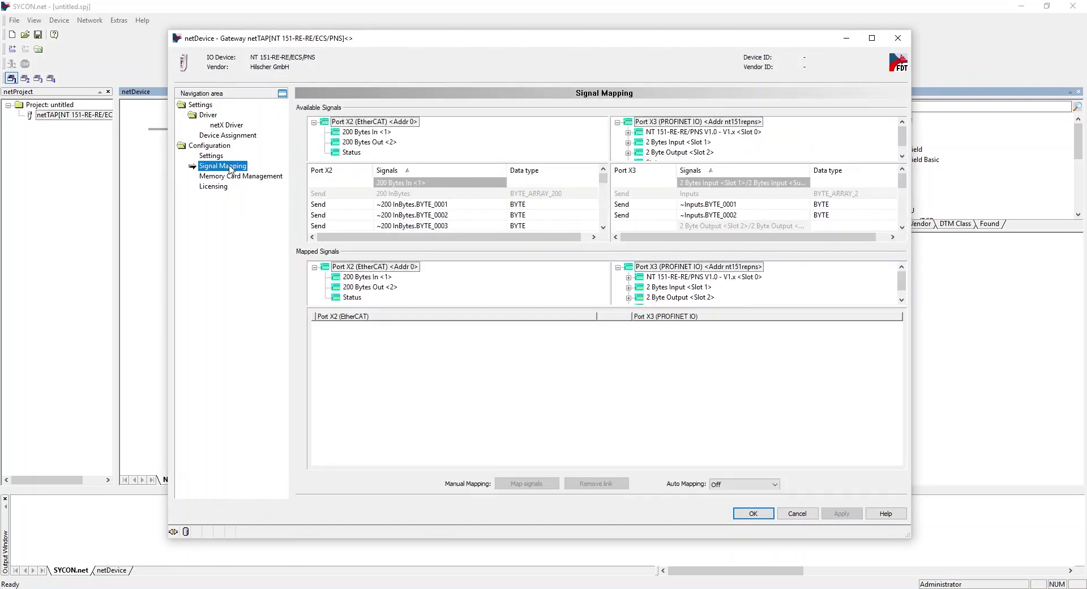
Step: Link the two PROFINET 2 Byte Output bytes to EtherCAT Send signals
click(659, 154)
click(649, 206)
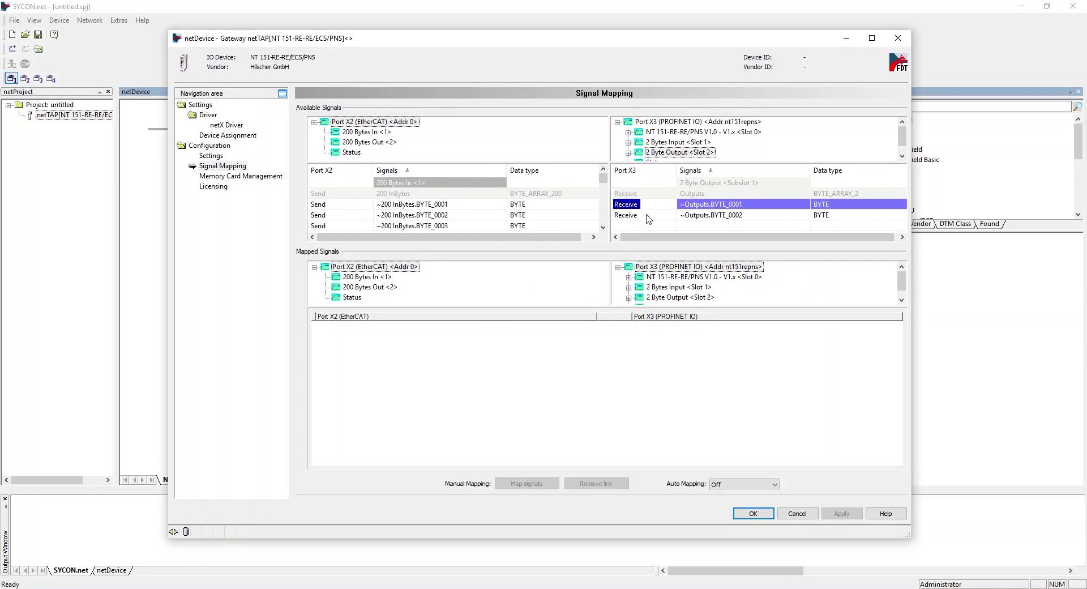
shift+click(649, 218)
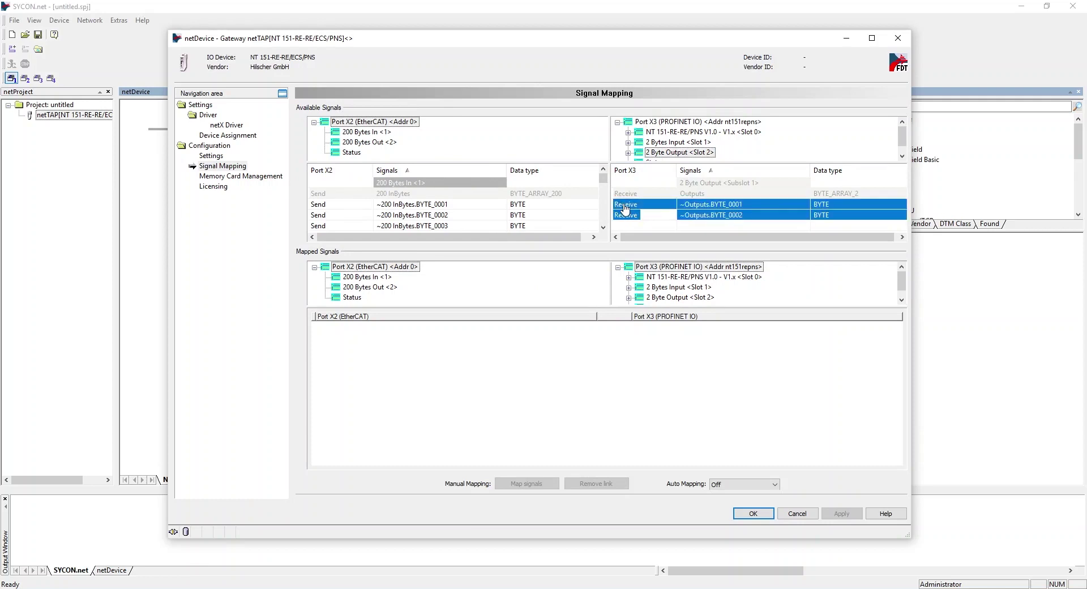
drag(625, 208, 342, 210)
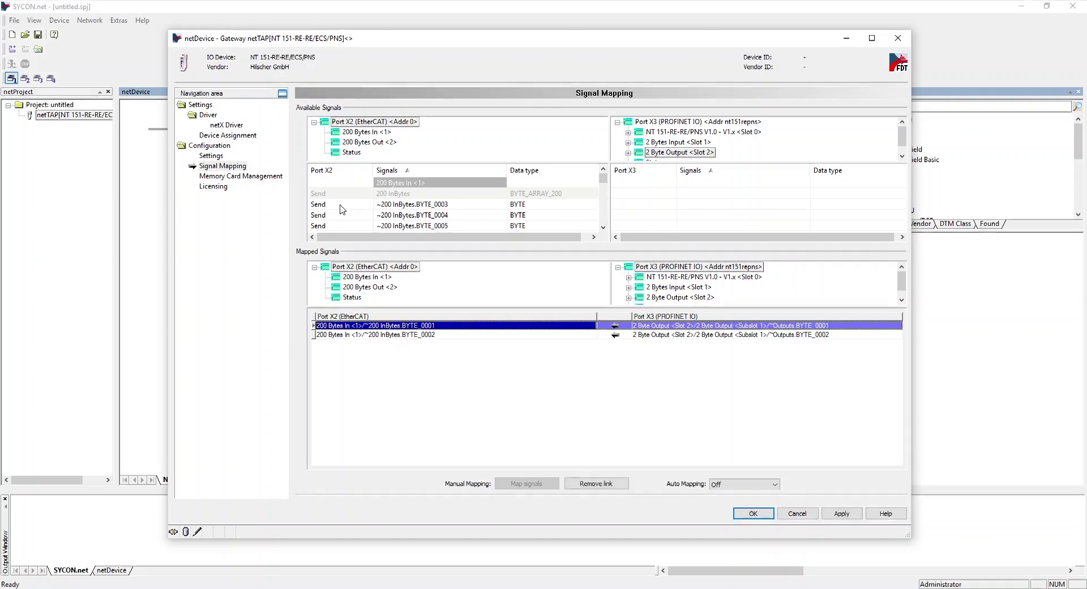
Step: Map EtherCAT 200 Bytes Out BYTE_0001/0002 onto PROFINET 2 Bytes Input Slot 1, apply, and close
click(359, 142)
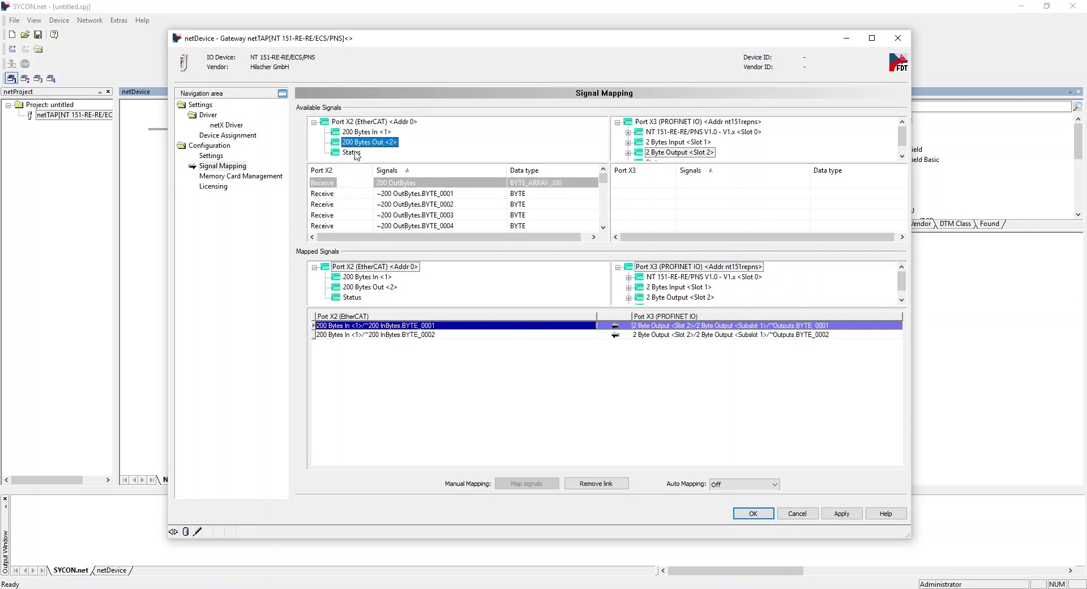
click(664, 143)
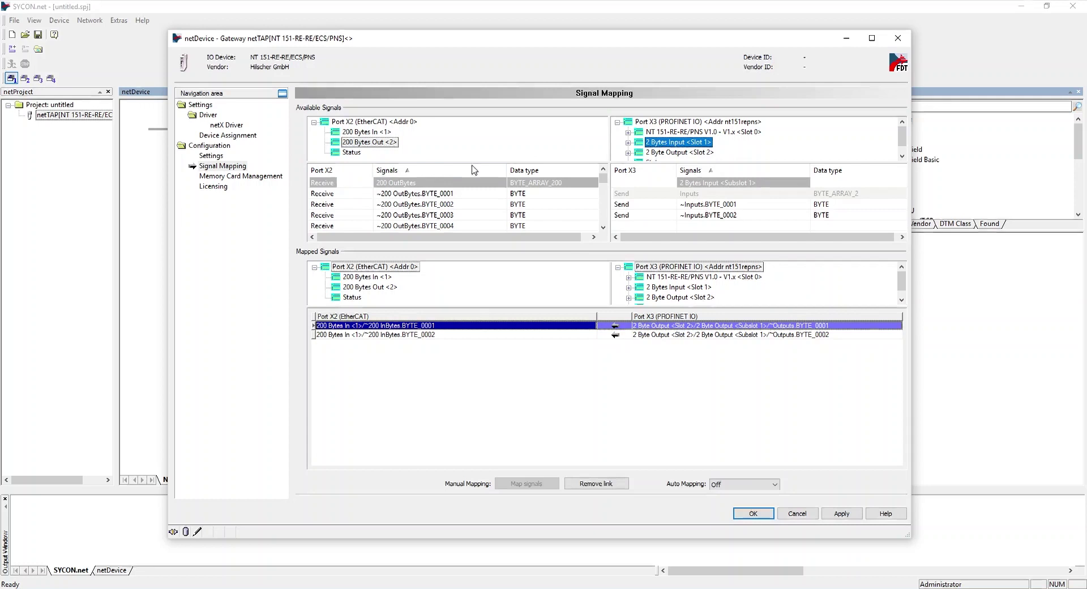
click(333, 195)
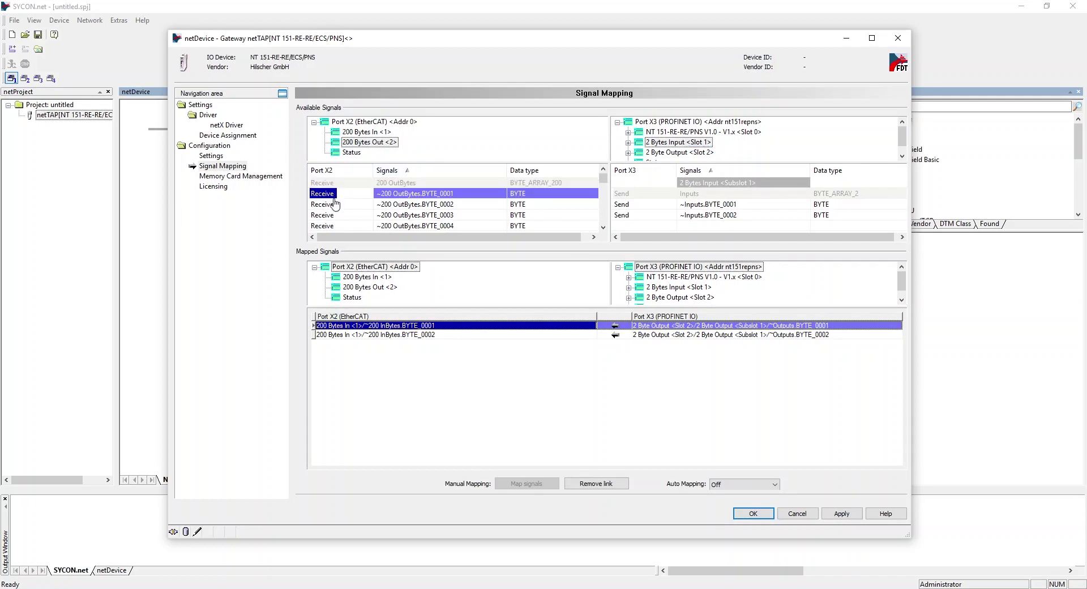
shift+click(335, 204)
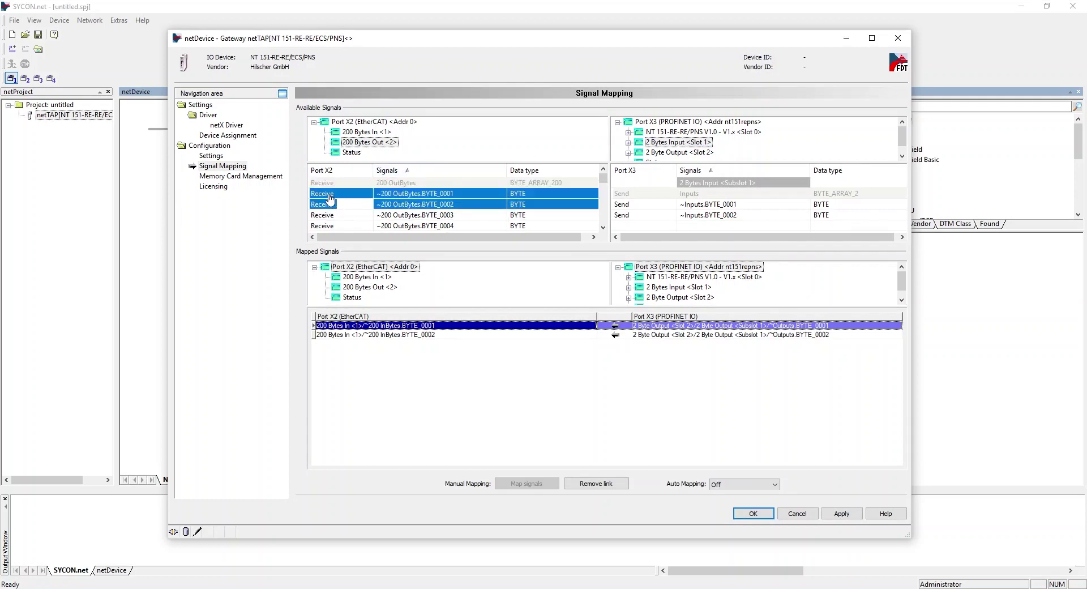
drag(335, 202, 643, 209)
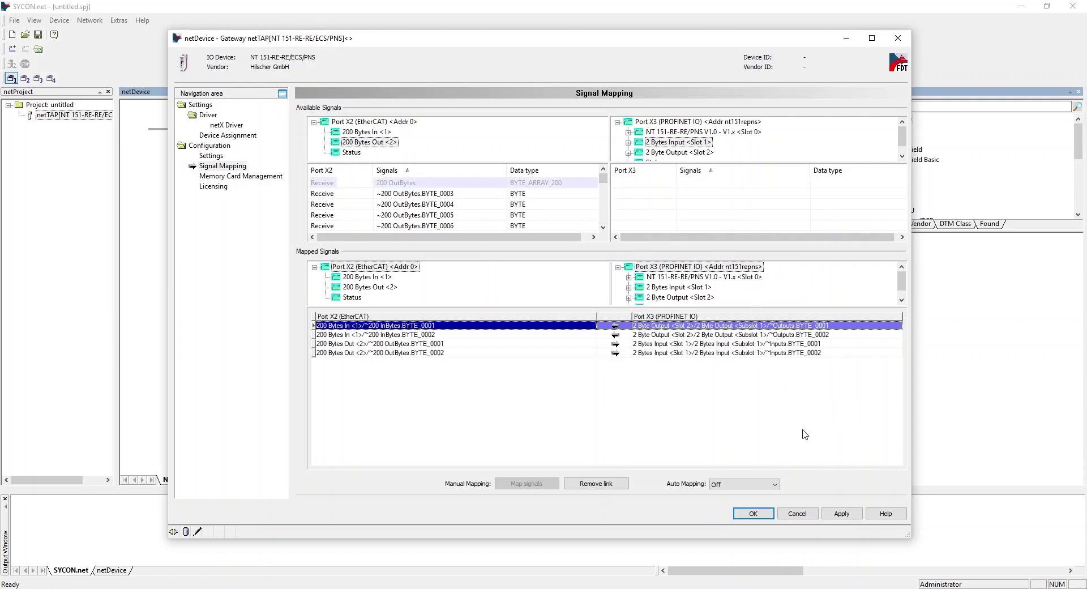
click(836, 520)
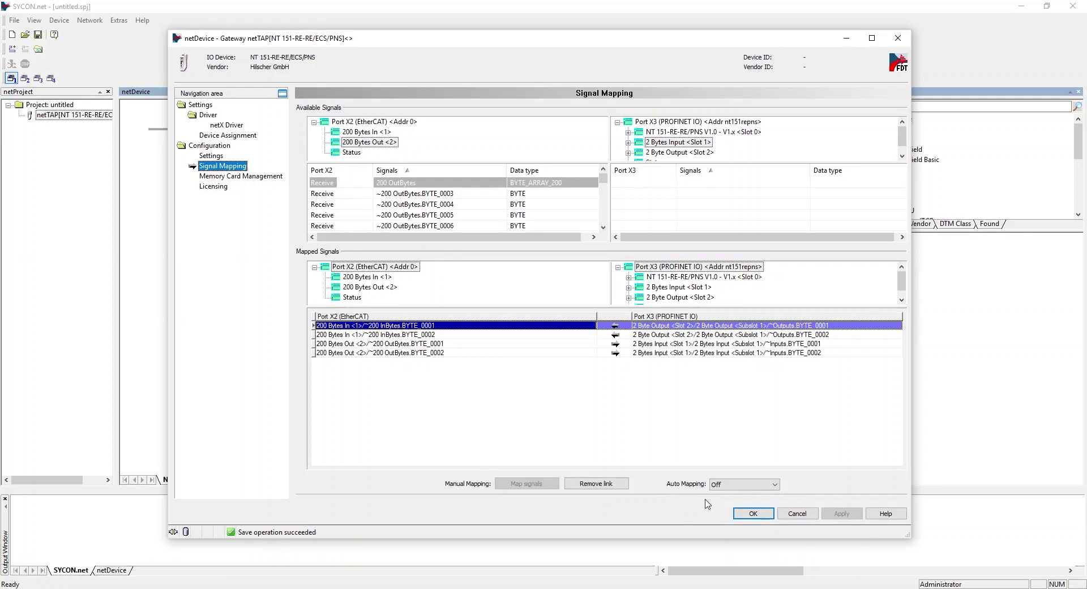
click(750, 514)
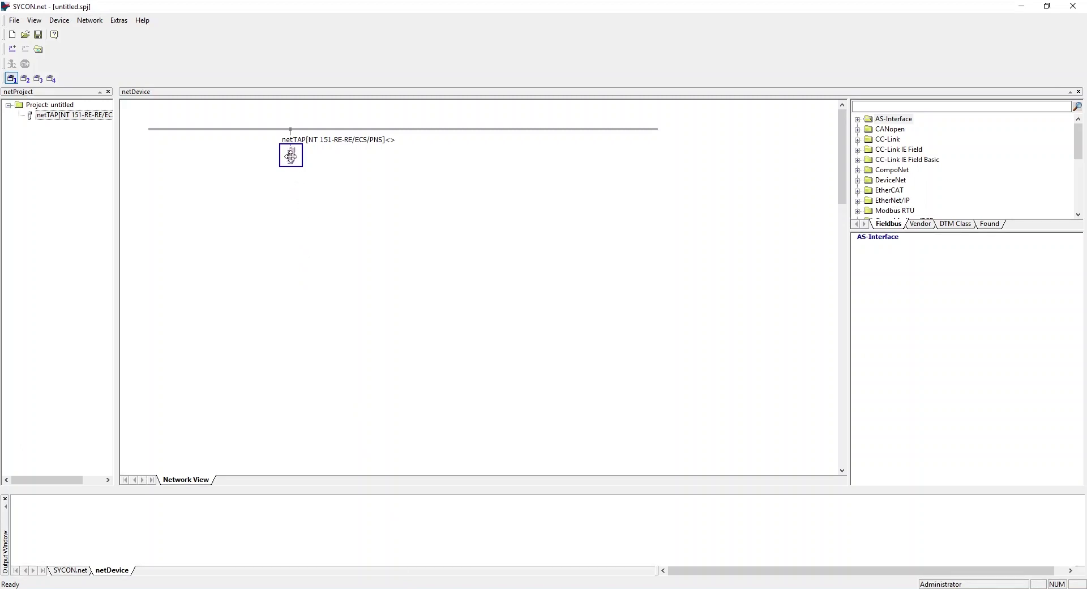
Step: Download the configuration to the NT 151-RE-RE/ECS/PNS netTAP, accepting the bus-stop warning
right_click(291, 156)
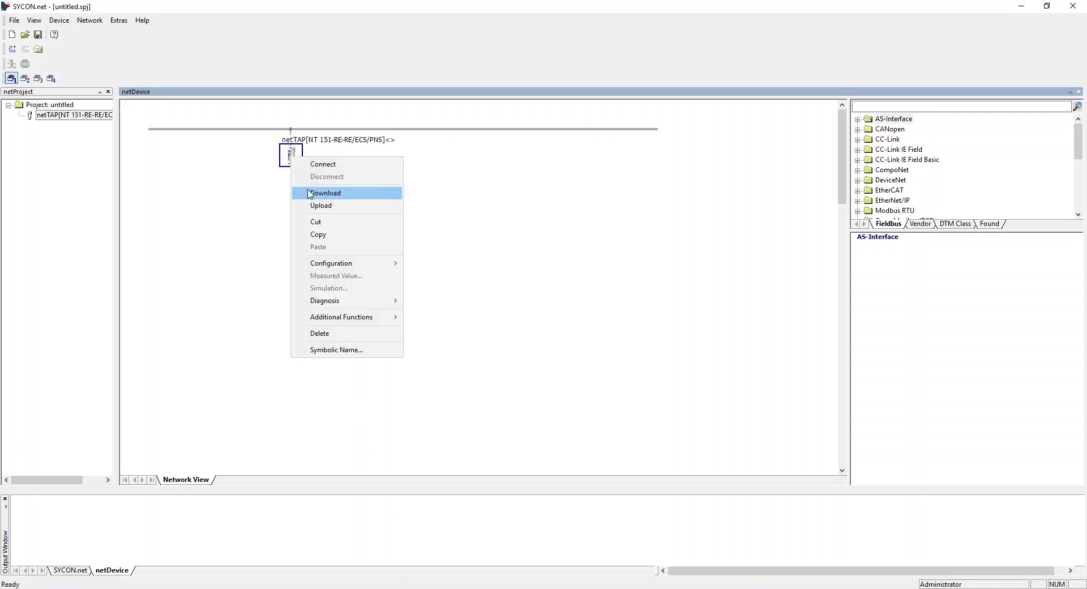
click(343, 194)
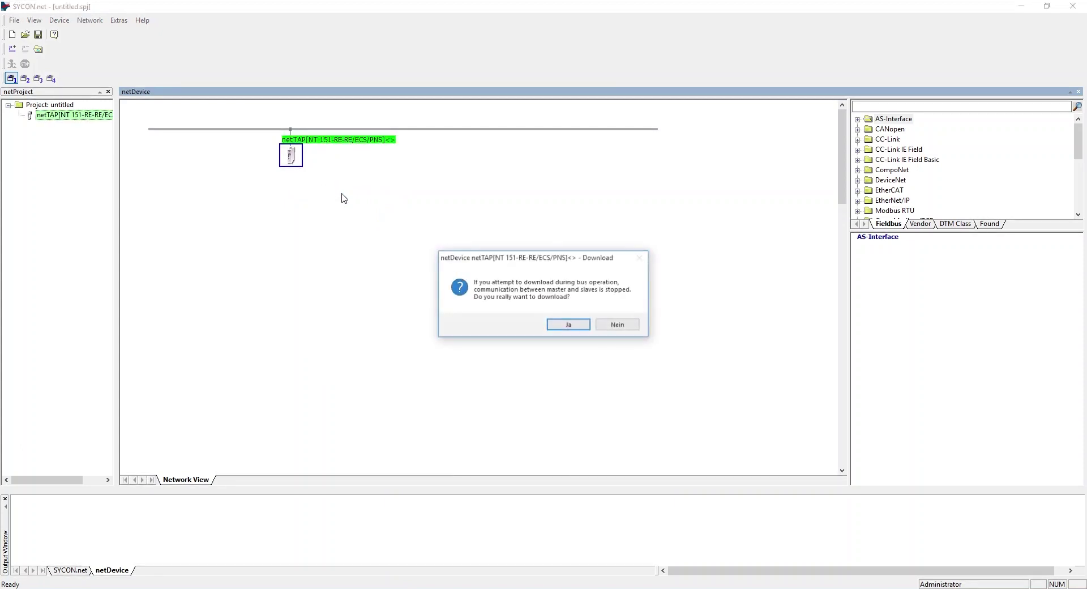
click(569, 325)
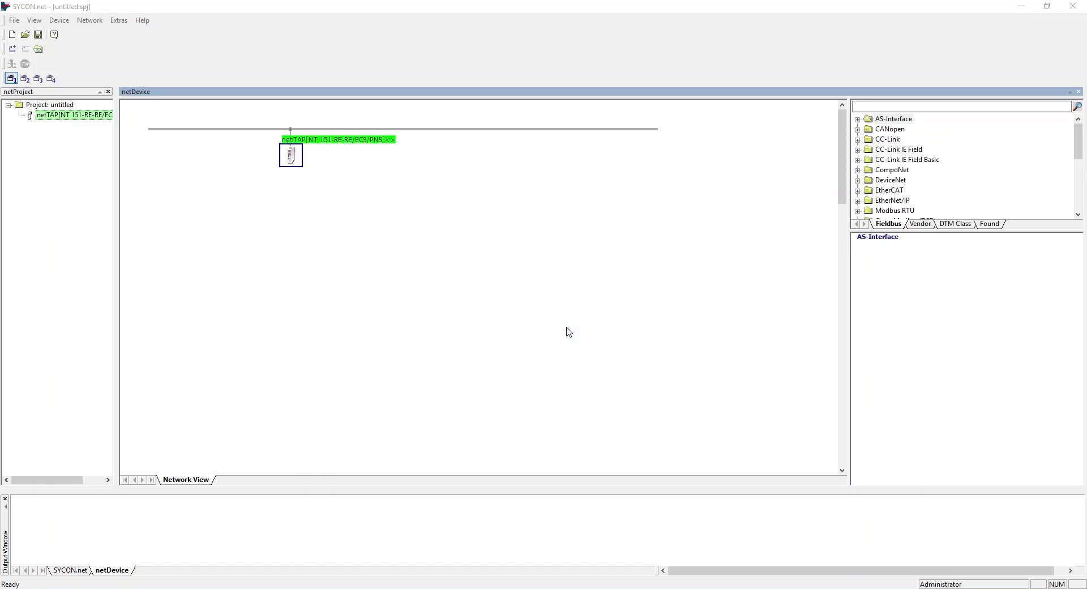
click(556, 309)
click(556, 311)
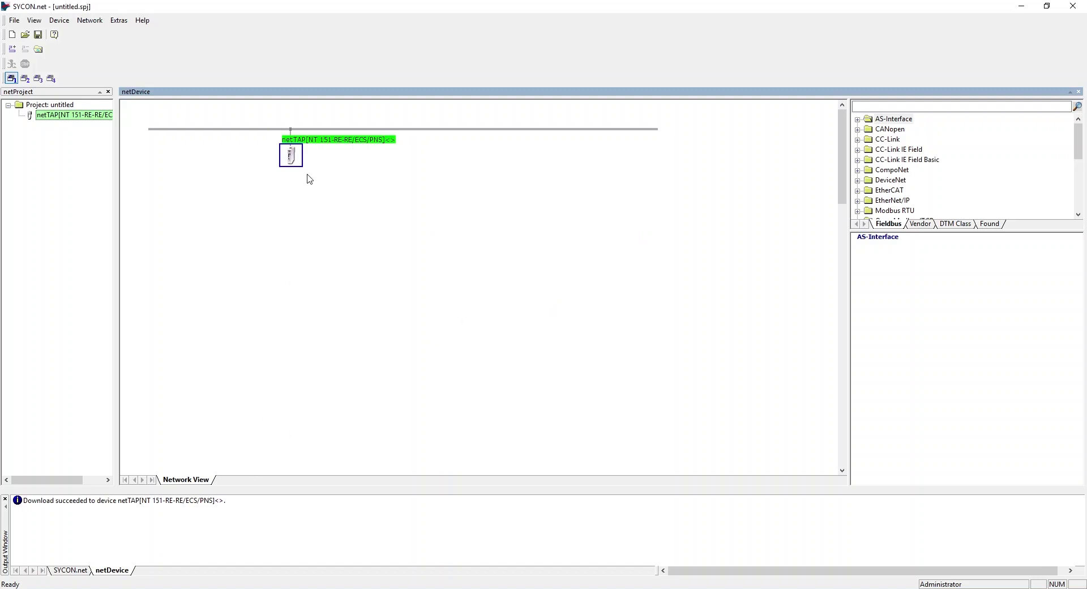
right_click(292, 157)
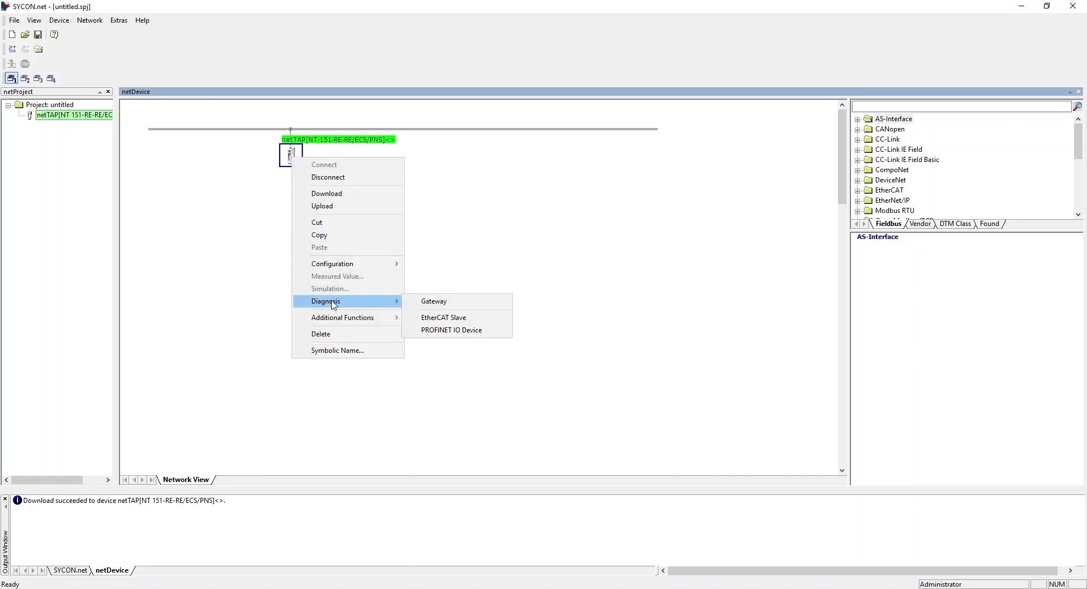
mouse_move(325, 301)
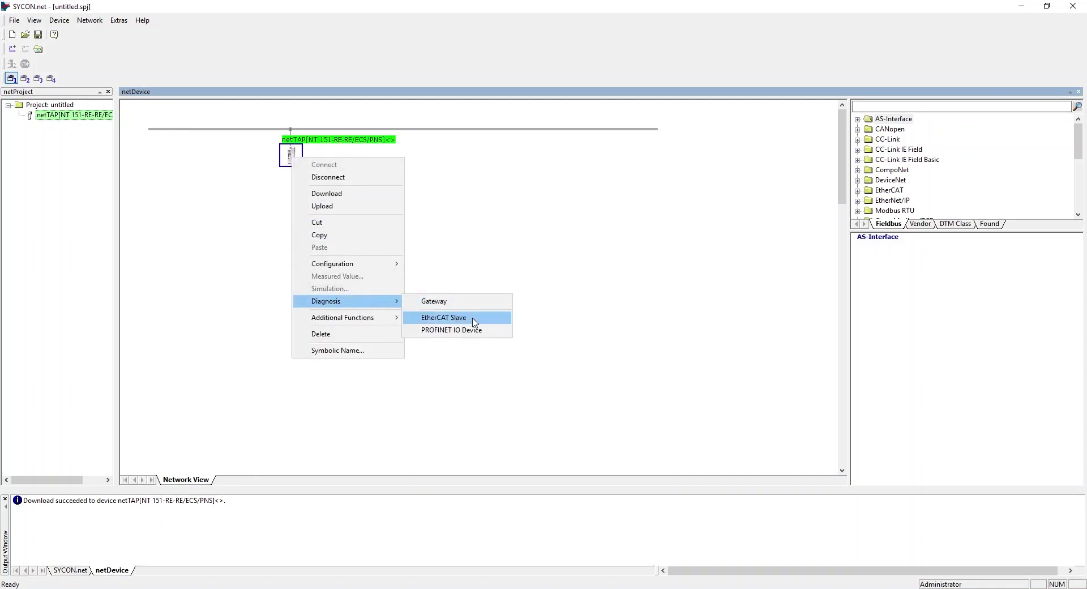
click(474, 322)
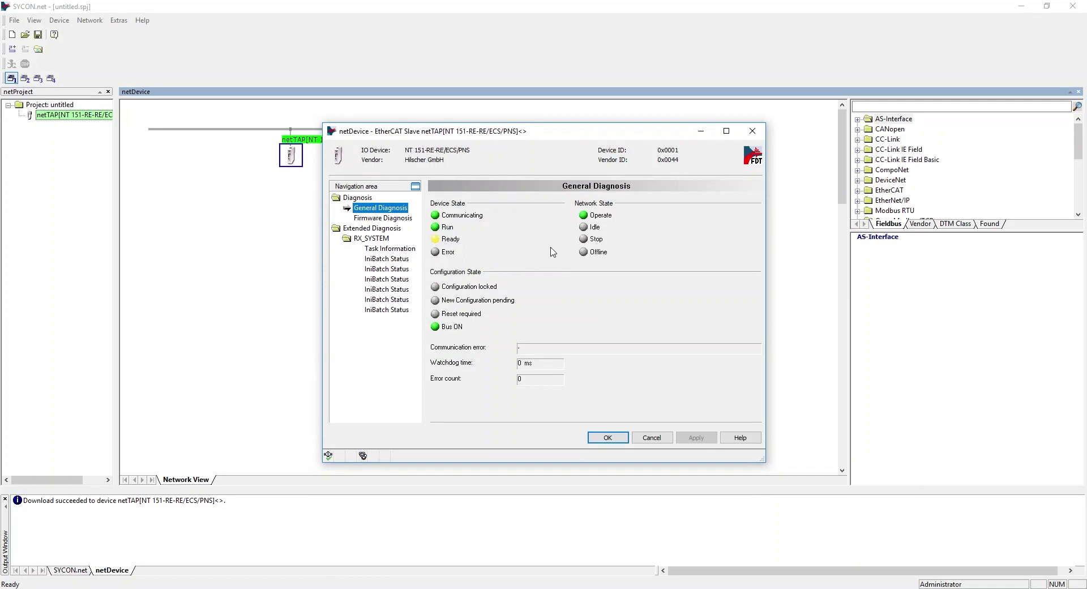
click(604, 439)
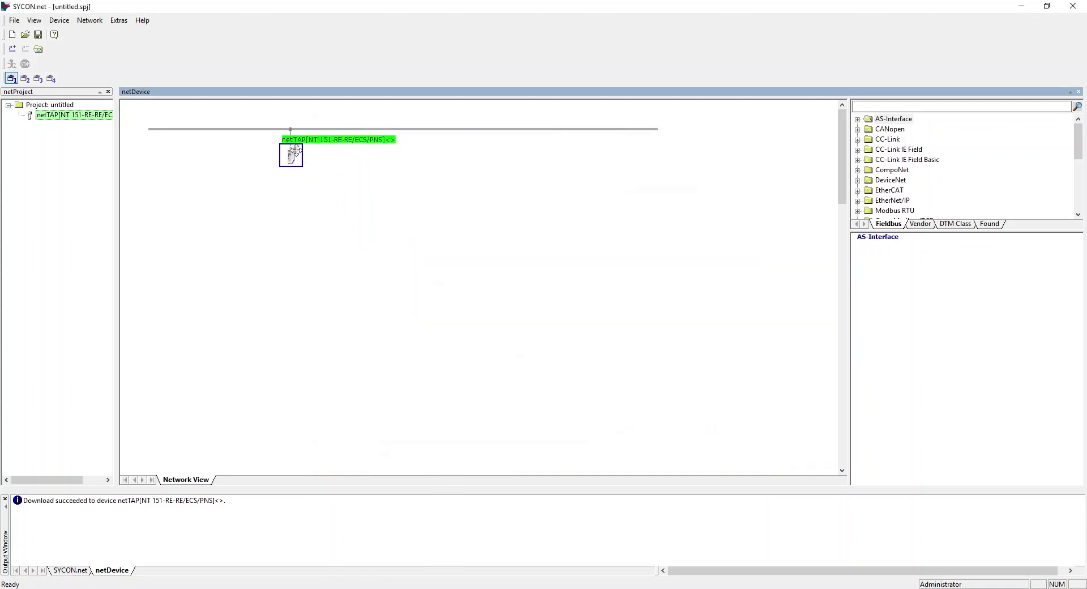
right_click(295, 151)
mouse_move(330, 294)
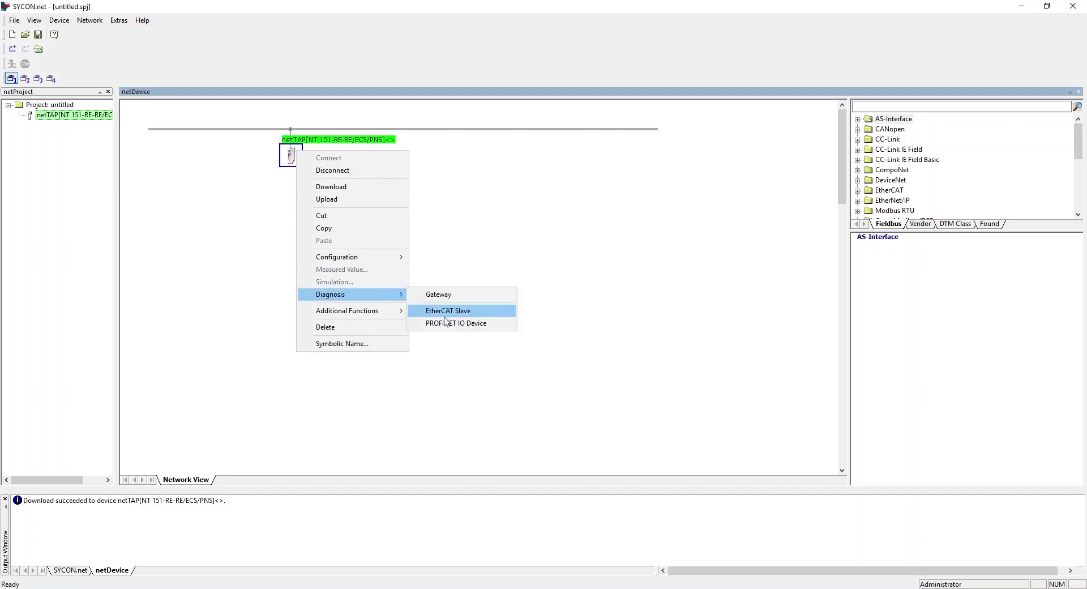
click(456, 325)
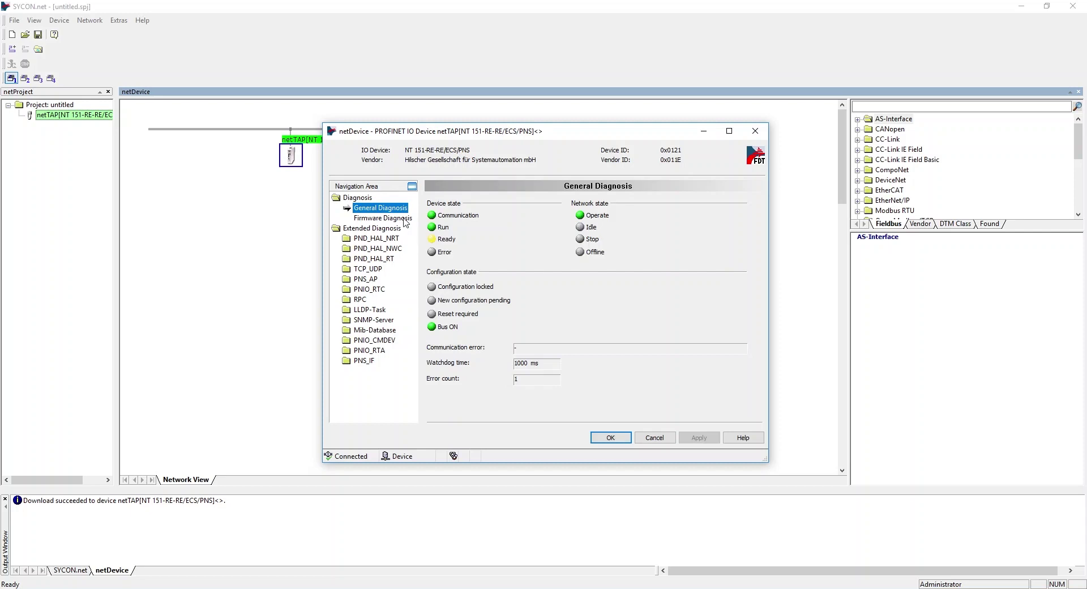
click(611, 438)
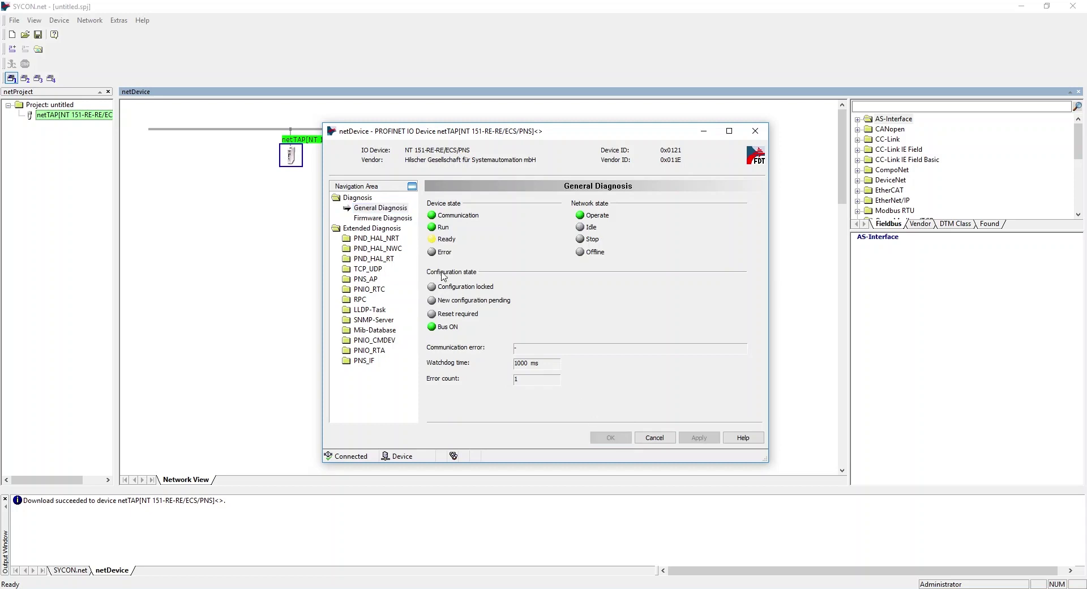
Step: Open the netTAP gateway diagnosis showing Primary X2 receive and Secondary X3 transmit data
right_click(292, 157)
mouse_move(326, 297)
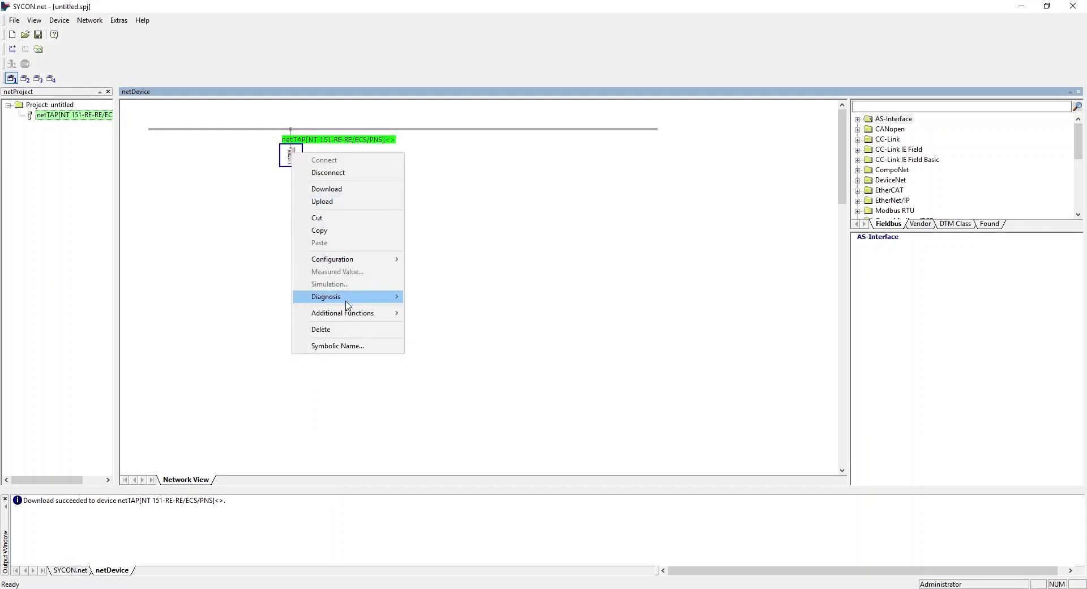
click(440, 300)
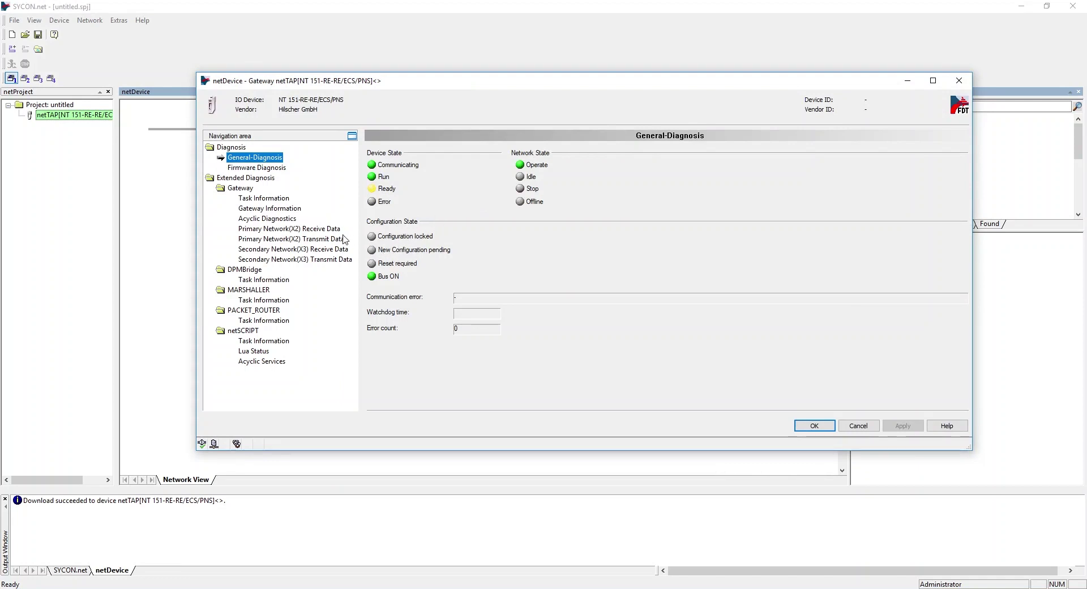
click(330, 229)
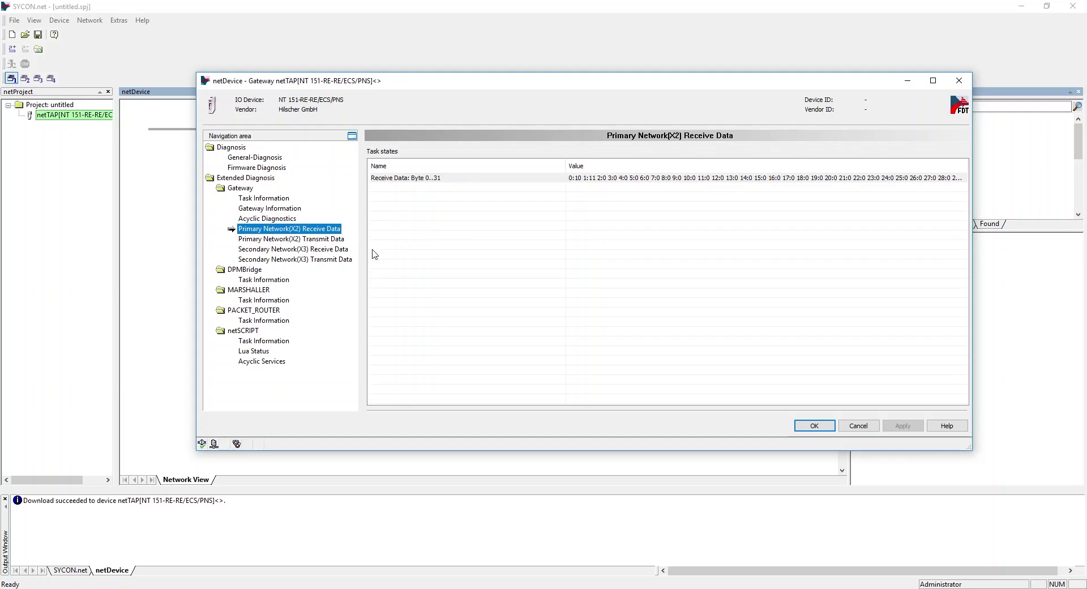
click(343, 260)
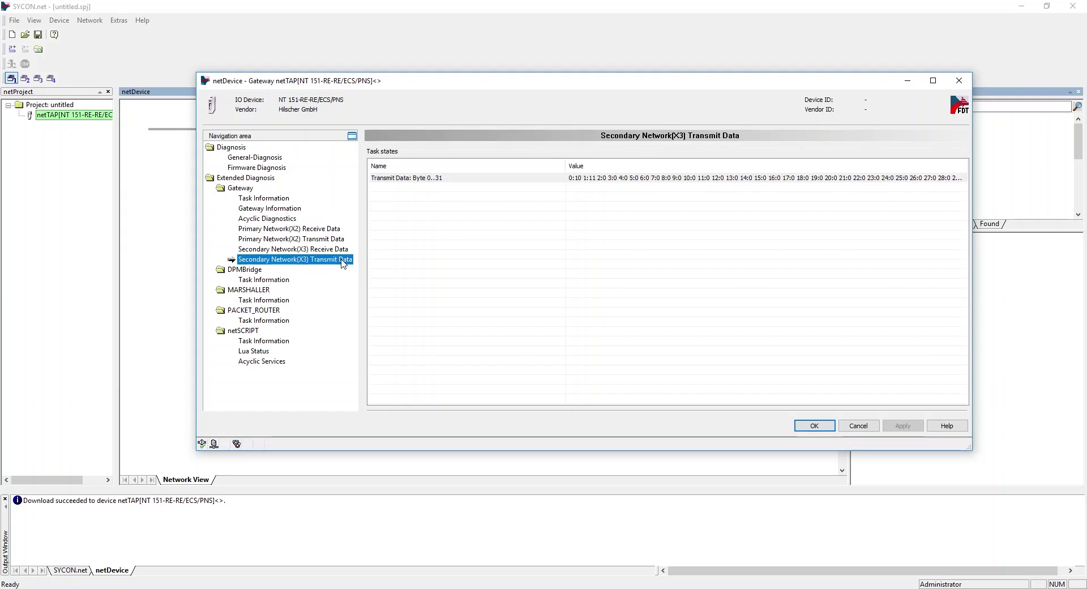